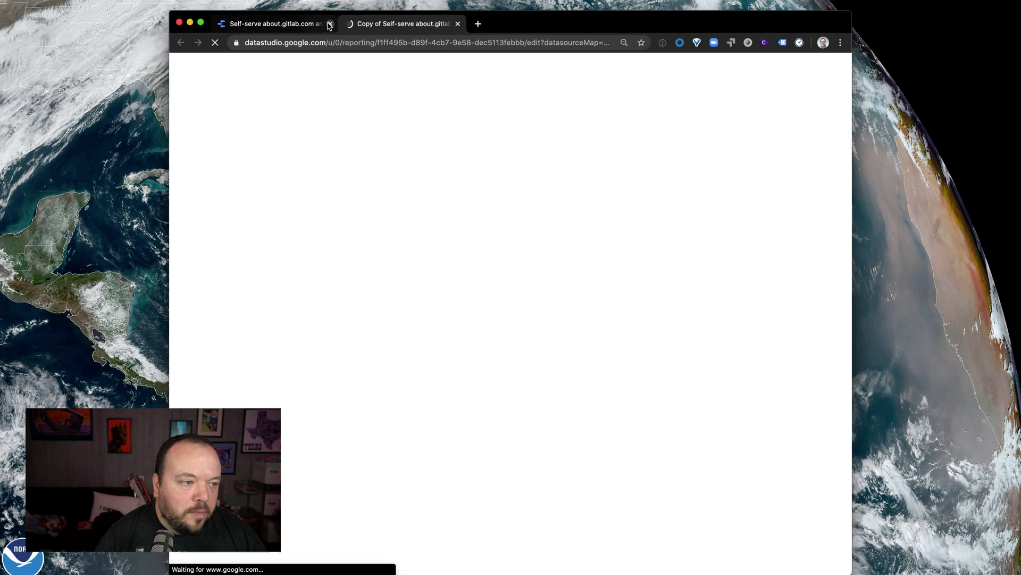
Step: Close the original report's tab and check the required pages and metrics in the Mock up - SM Webpages Dashboard spreadsheet, returning to the report copy
click(329, 24)
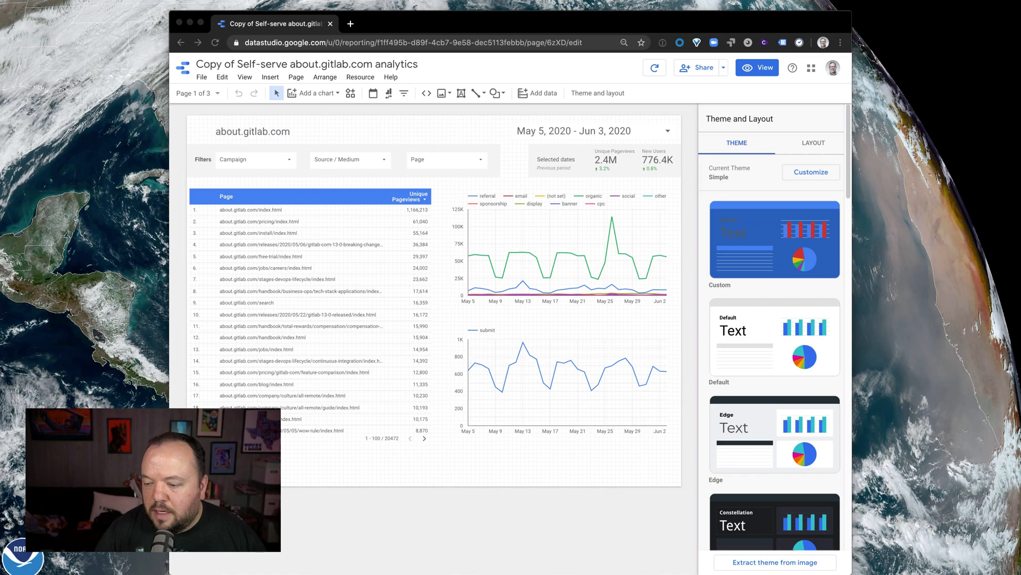
key(super+Tab)
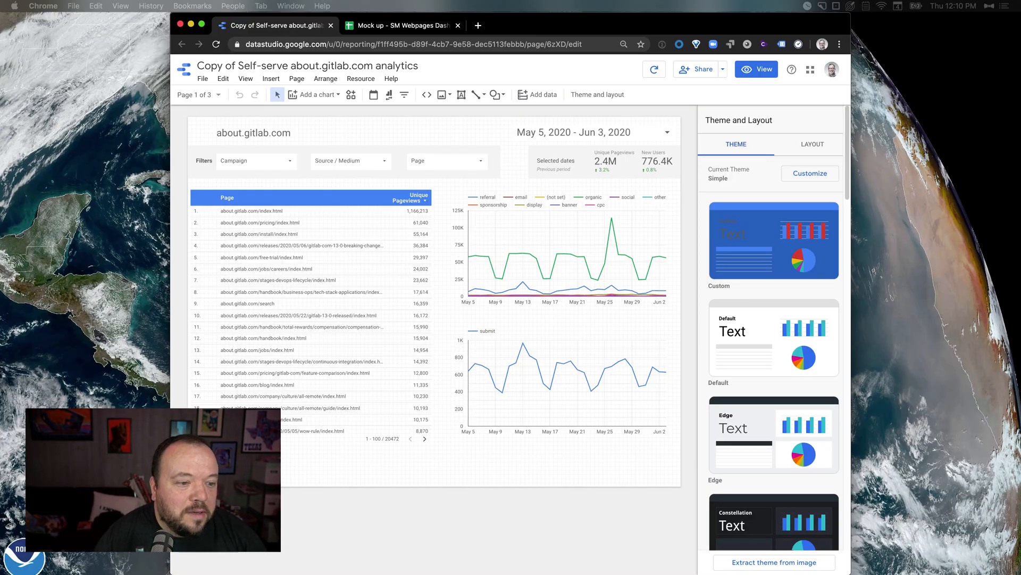
click(403, 26)
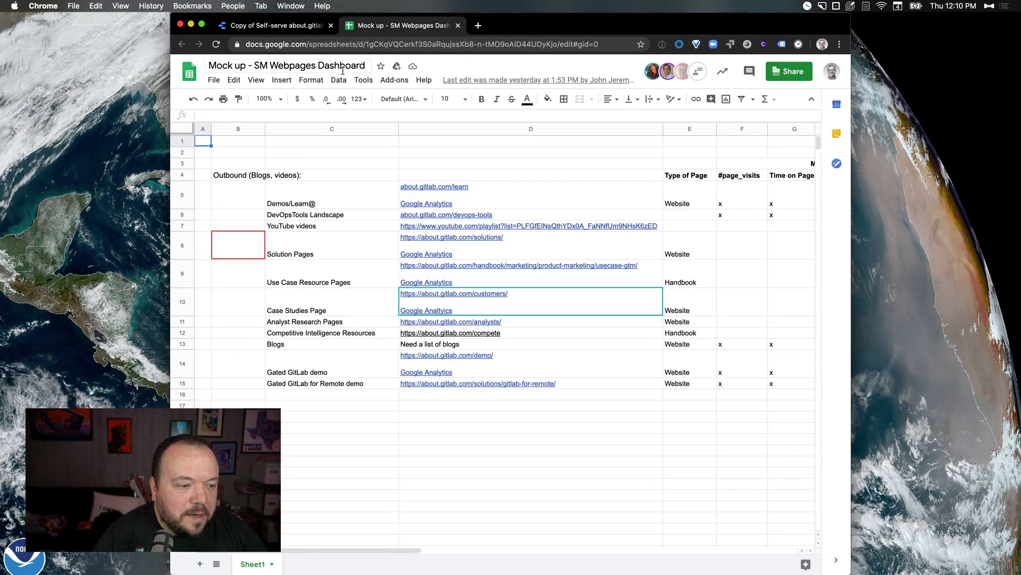
click(297, 28)
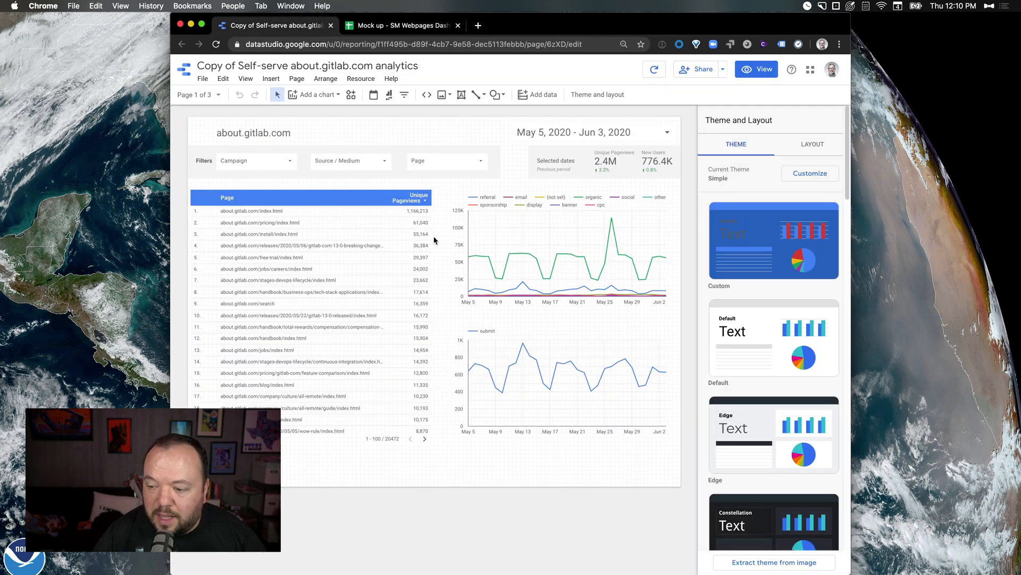
Step: Delete the filter bar with its Campaign, Source / Medium and Page controls from the report page
click(344, 335)
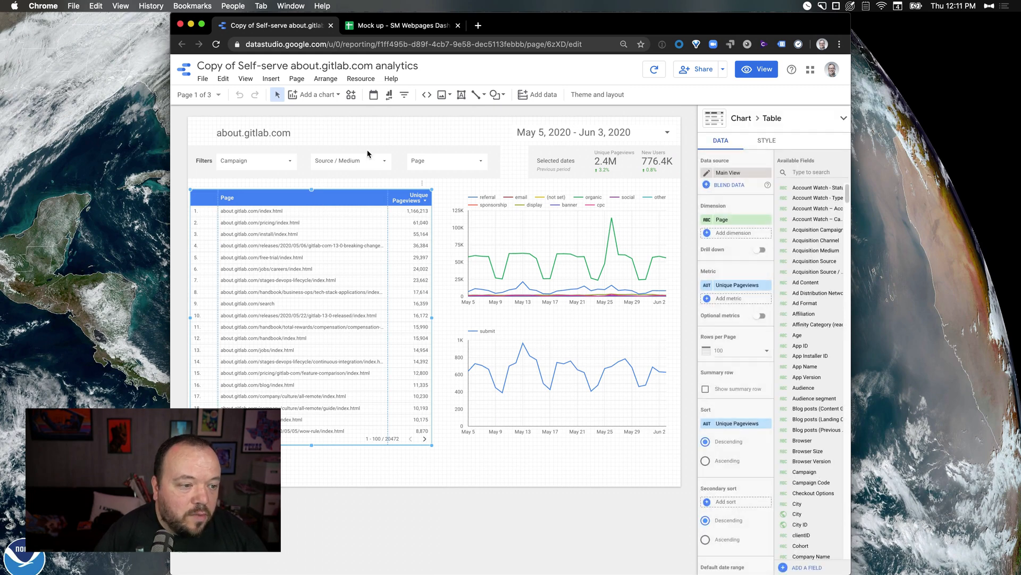
click(508, 185)
drag(508, 181, 186, 141)
key(Delete)
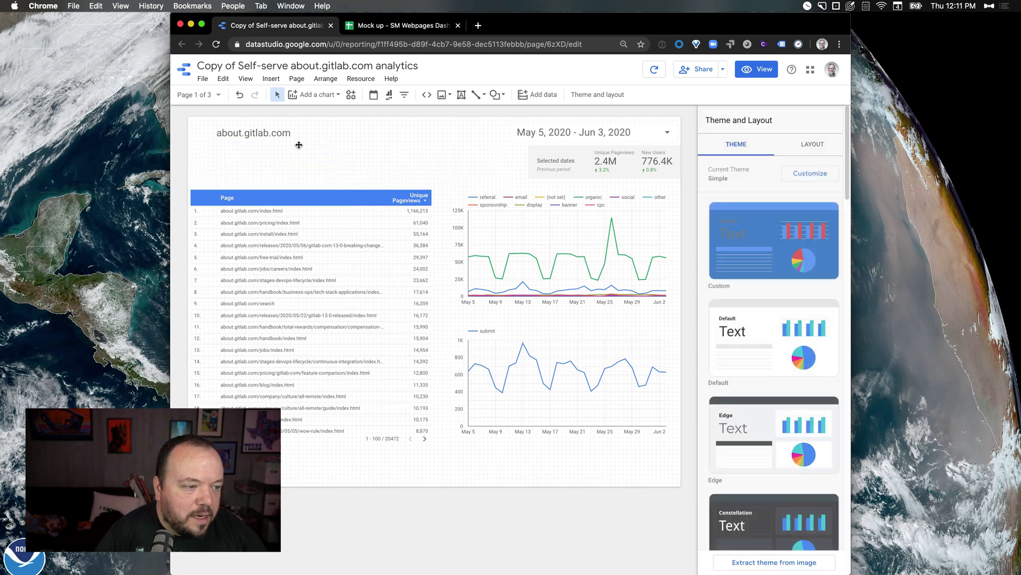
Step: Change the report page's heading text to about.gitlab.com/learn
click(280, 129)
click(315, 134)
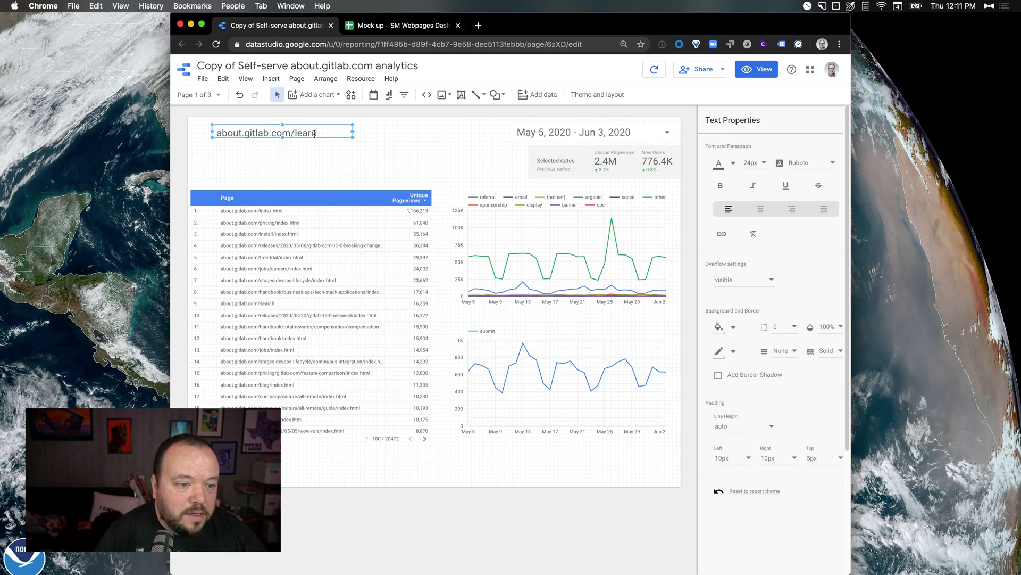
Step: Delete the selected-dates scorecard block, the traffic line chart and the submit line chart from the page
drag(513, 161, 666, 195)
key(Delete)
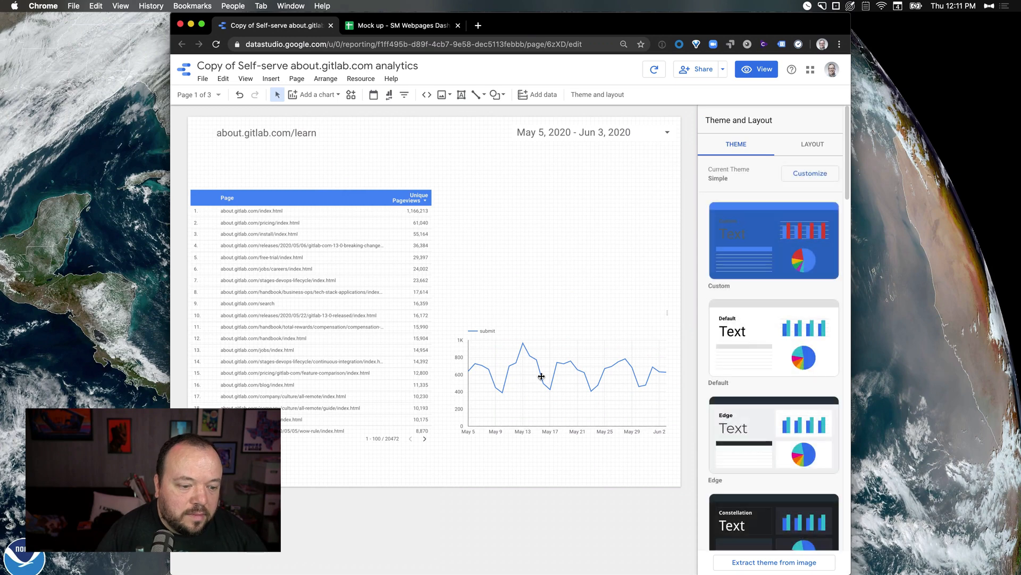
click(557, 379)
key(Delete)
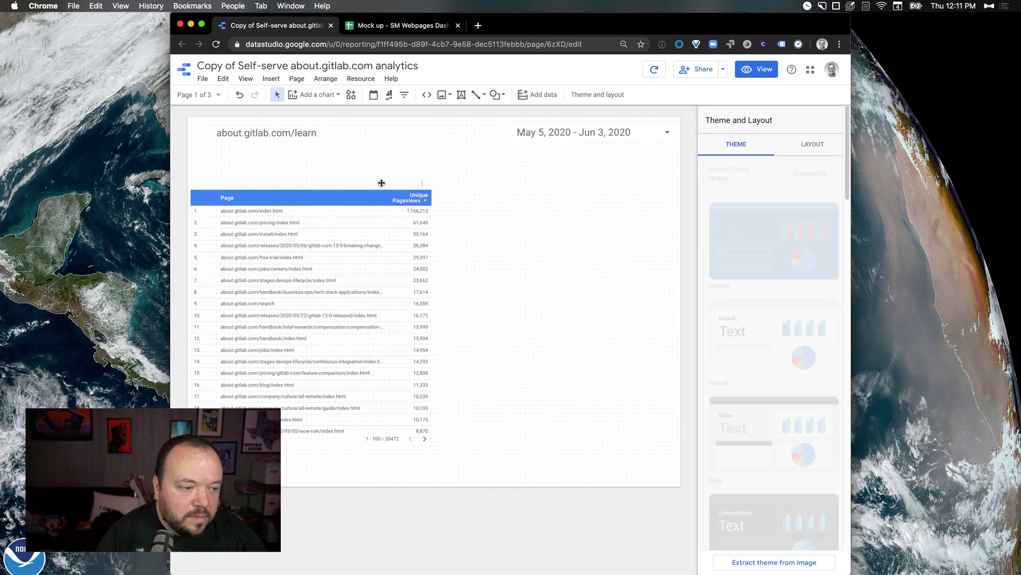
Step: Move the page table up beneath the heading and enlarge it to fill the rest of the report page
click(365, 197)
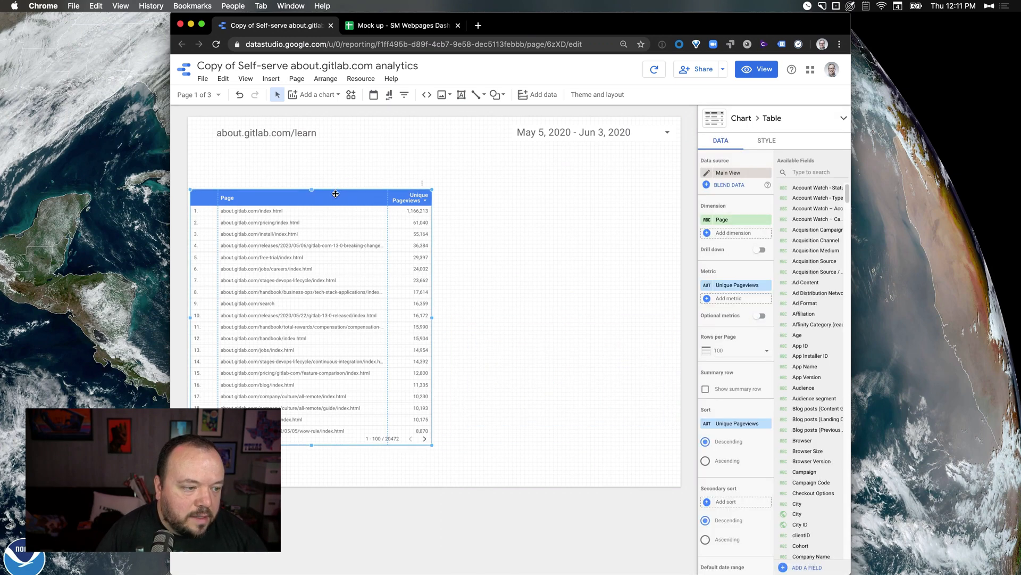
drag(335, 197, 337, 148)
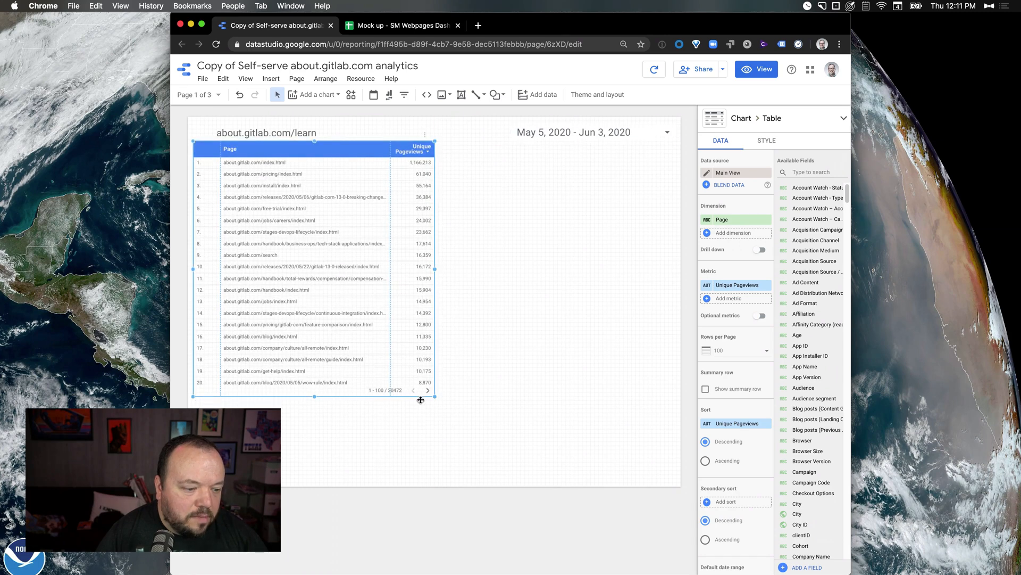
drag(434, 396, 677, 482)
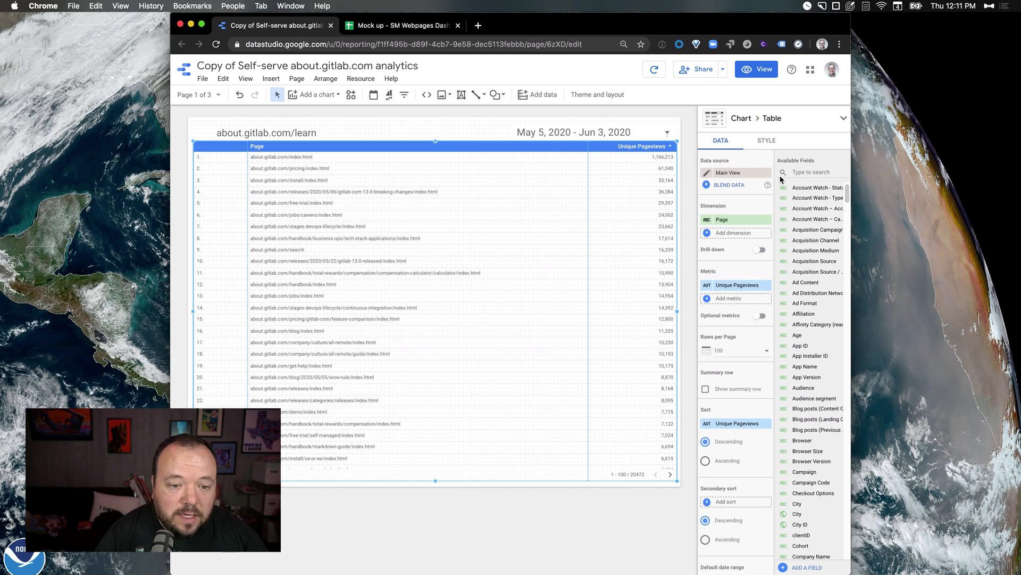
Step: Find the Time on Page field and add it to the table as a metric after Unique Pageviews
click(820, 174)
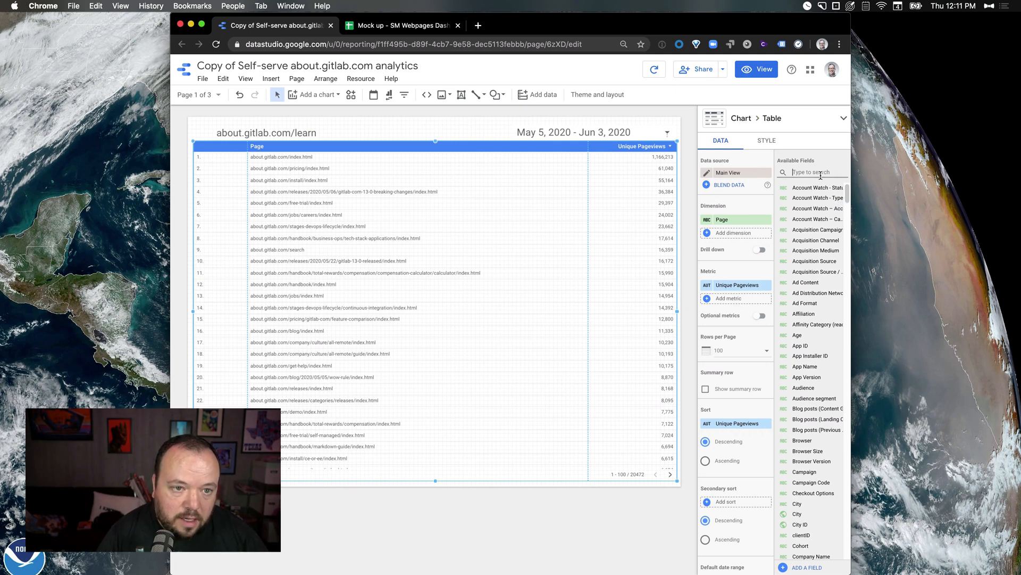
text(time on a)
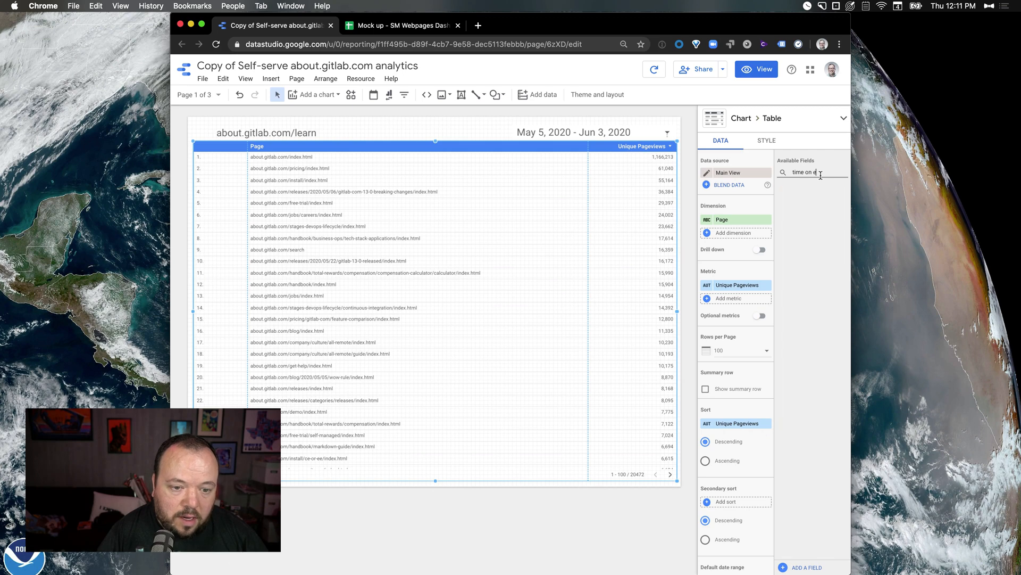
key(BackSpace)
text(pag)
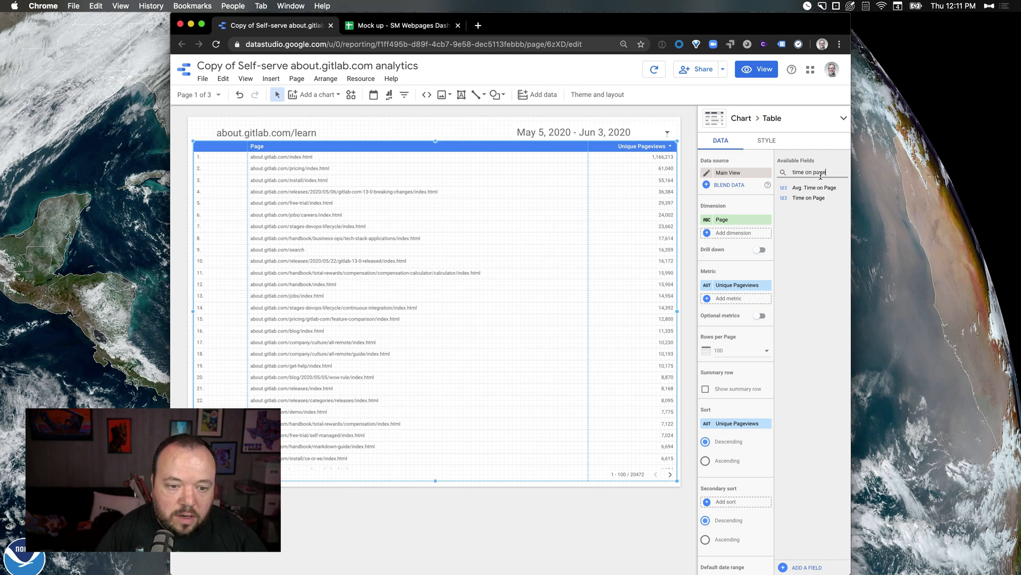
text(e)
click(815, 199)
drag(815, 201, 743, 306)
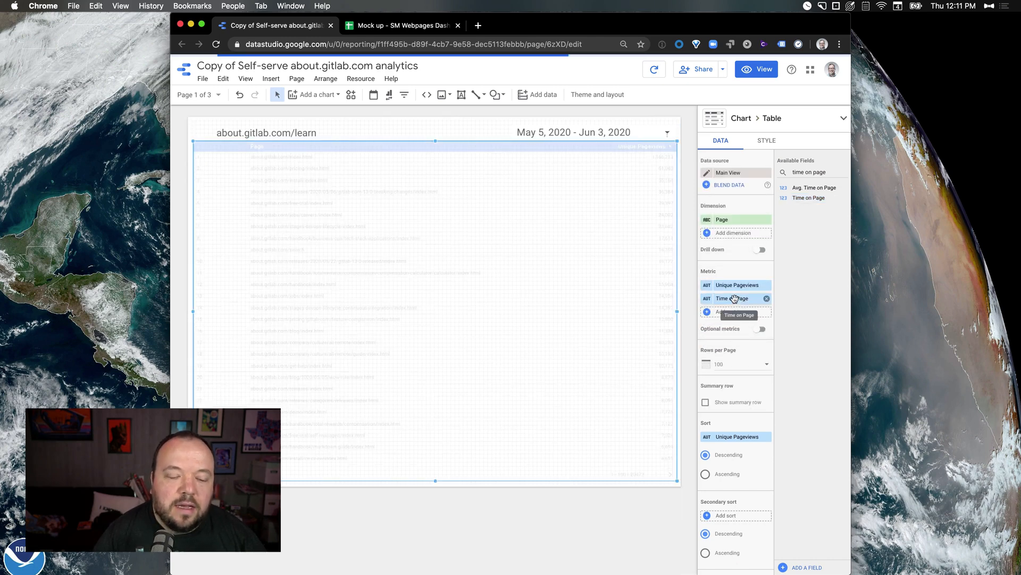
Step: Find the Bounce Rate field and add it to the table's metrics after Time on Page
click(831, 168)
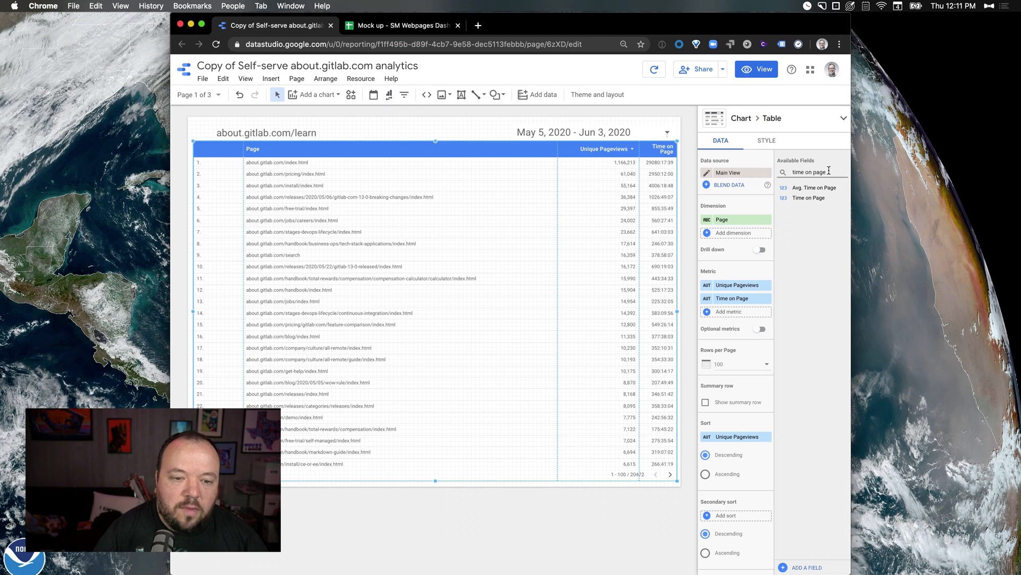
key(ctrl+a)
text(boun)
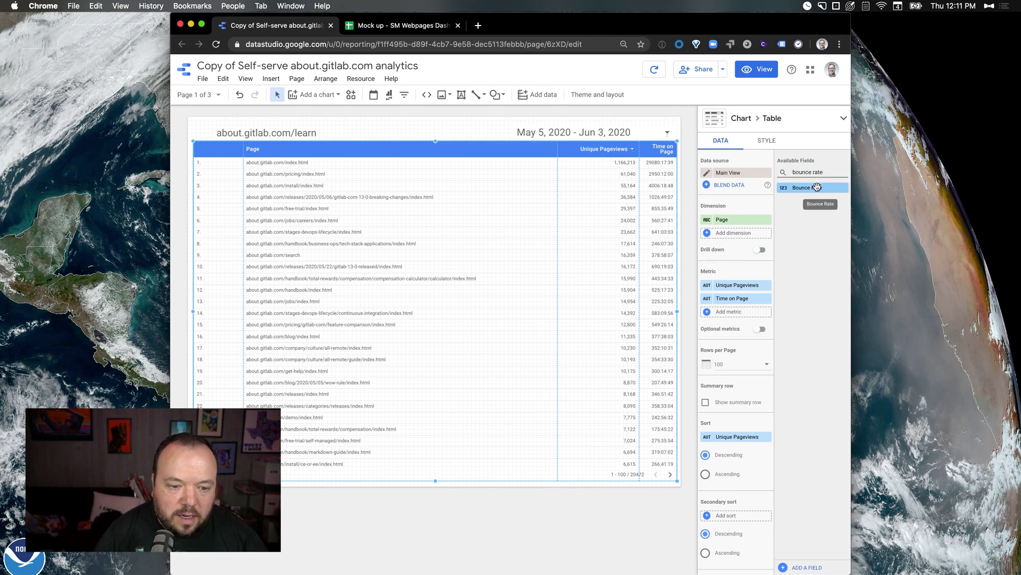
drag(817, 187, 740, 313)
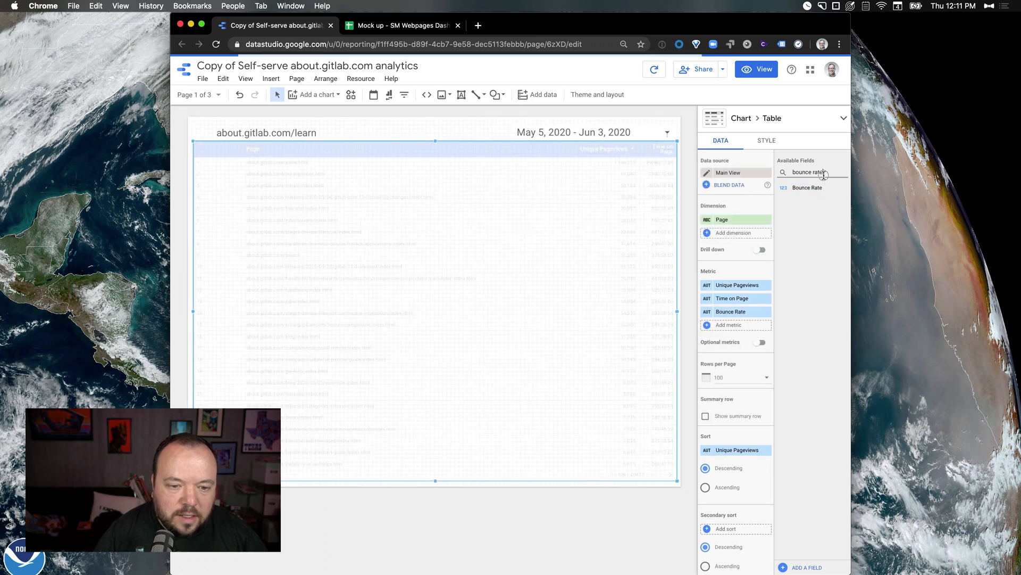
Step: Search the available fields for % and add % Exit to the table's metrics after Bounce Rate
drag(824, 173, 722, 165)
key(BackSpace)
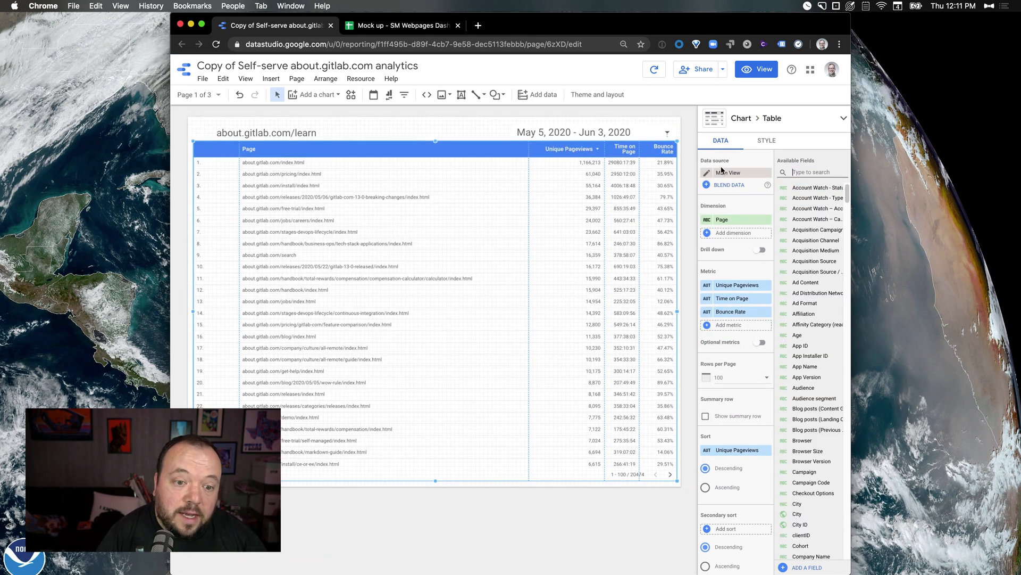
text(e)
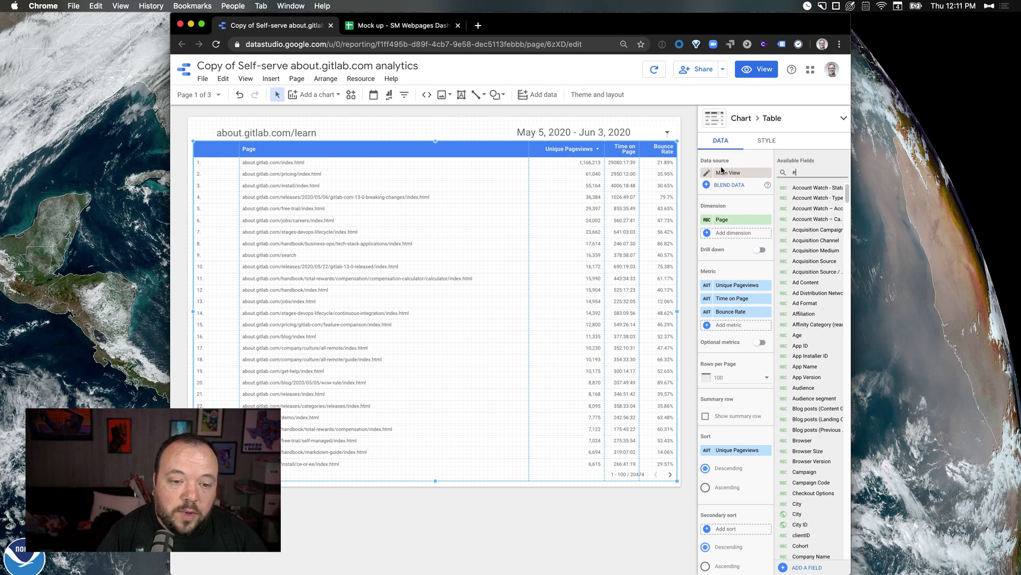
key(BackSpace)
text(%)
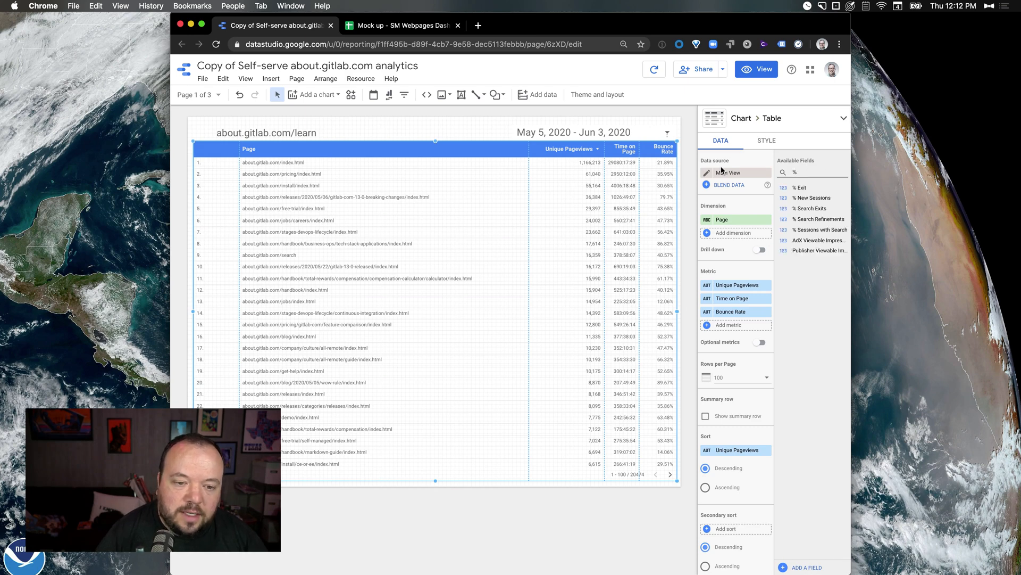
drag(800, 187, 734, 331)
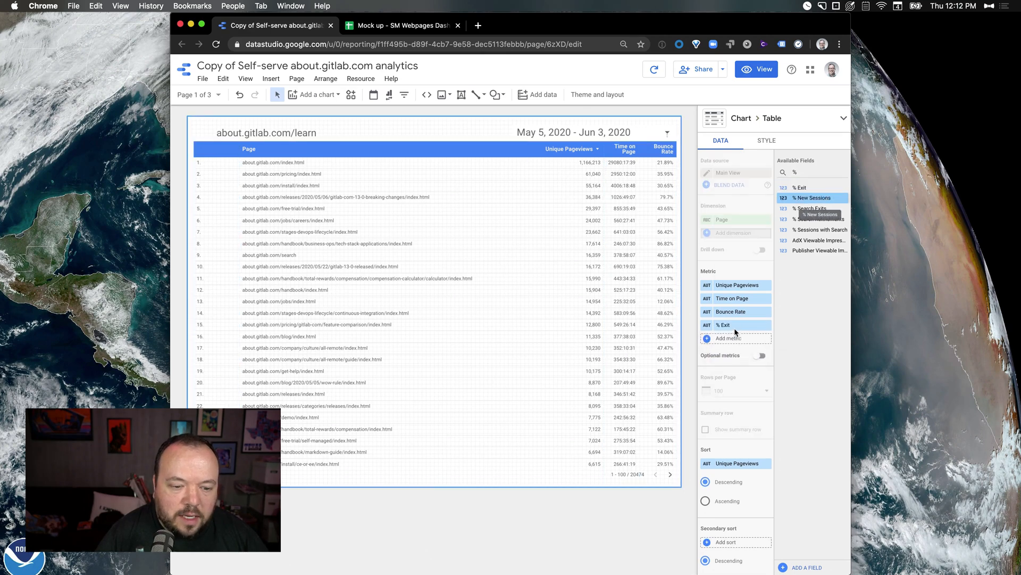
Step: Find the Entrances field and add it as the table's last metric
click(806, 175)
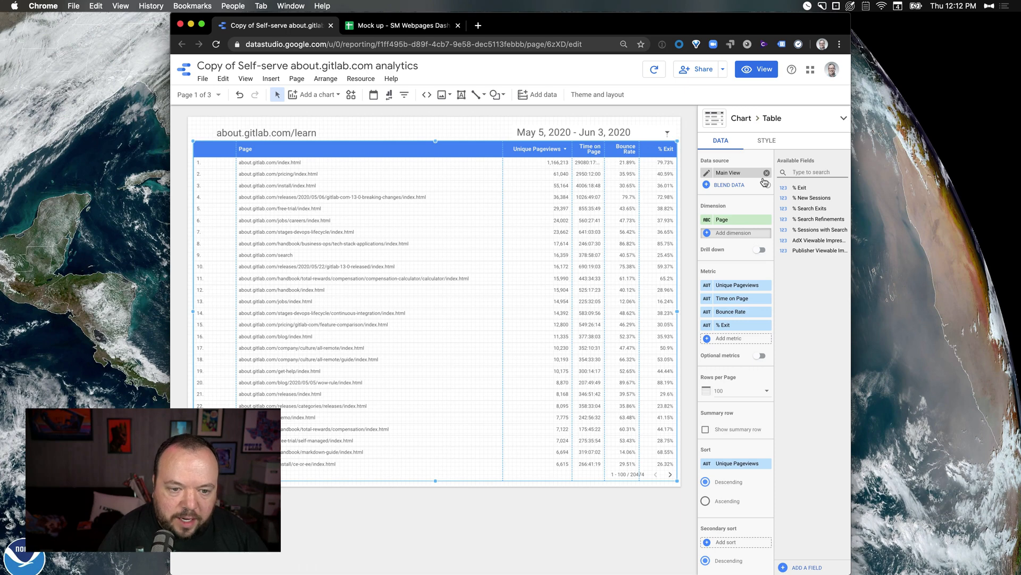
key(BackSpace)
text(Entrna)
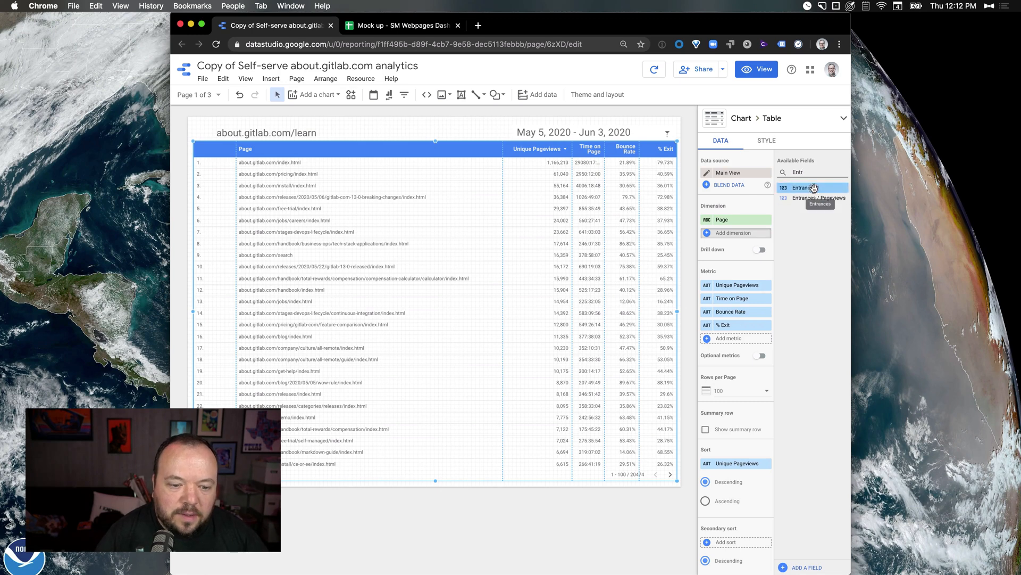
drag(804, 187, 734, 340)
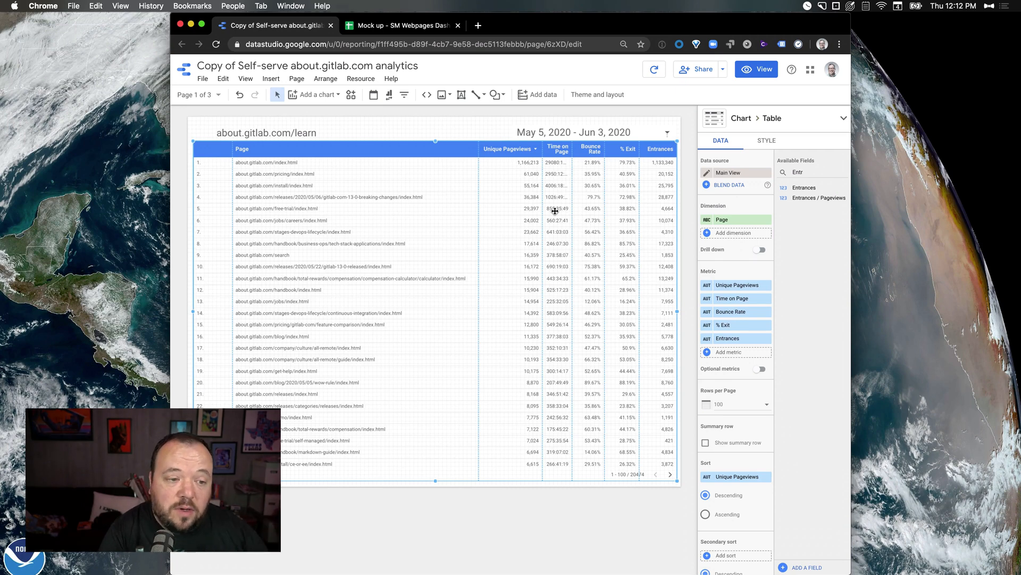
Step: Replace the table's Time on Page metric with Avg. Time on Page
click(734, 300)
text(av)
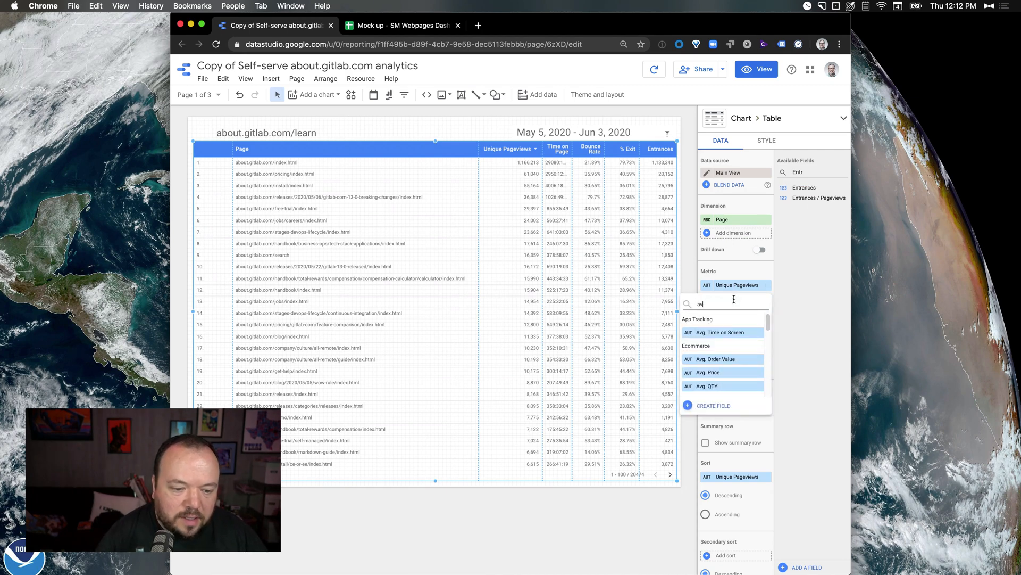
text(,)
text(g. time)
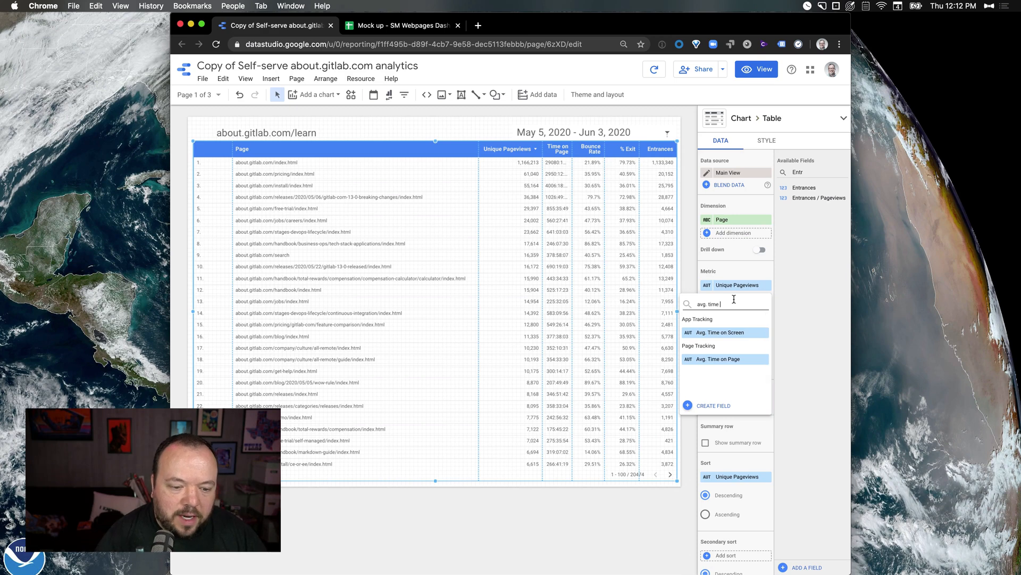
click(725, 360)
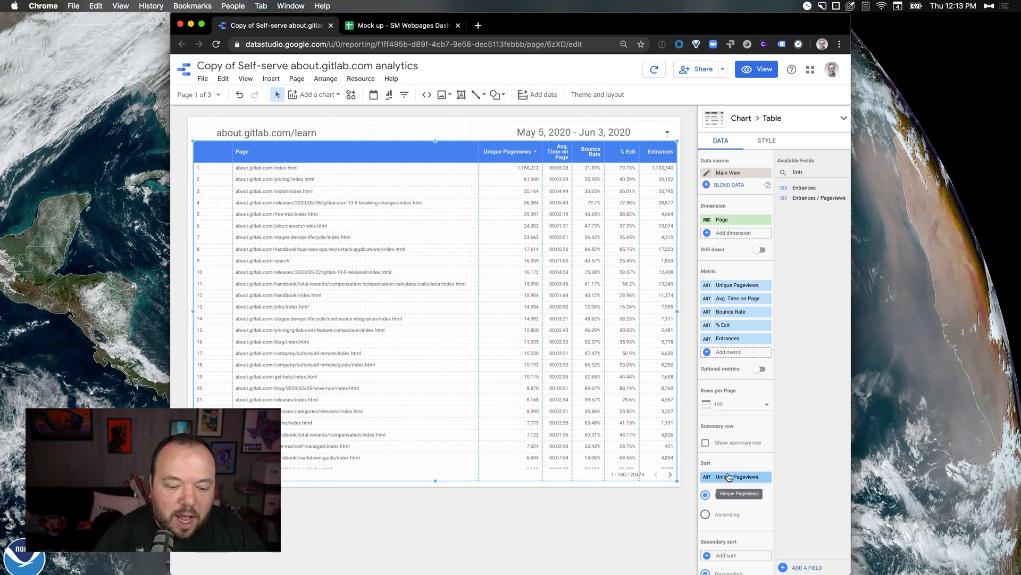
Step: Remove the existing "include begins with about" filter from the table
scroll(729, 493, down, 1)
scroll(729, 494, down, 5)
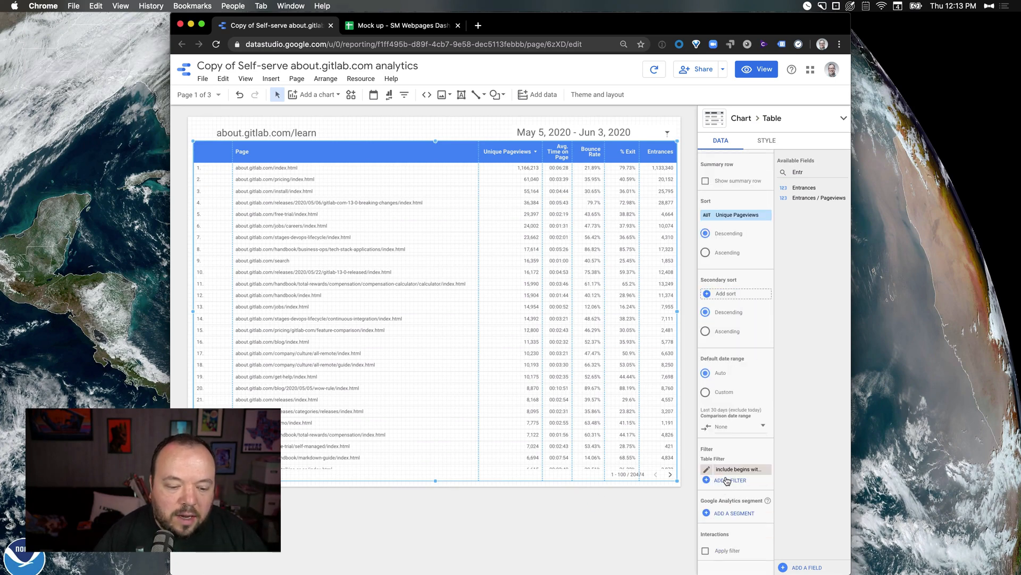
click(766, 469)
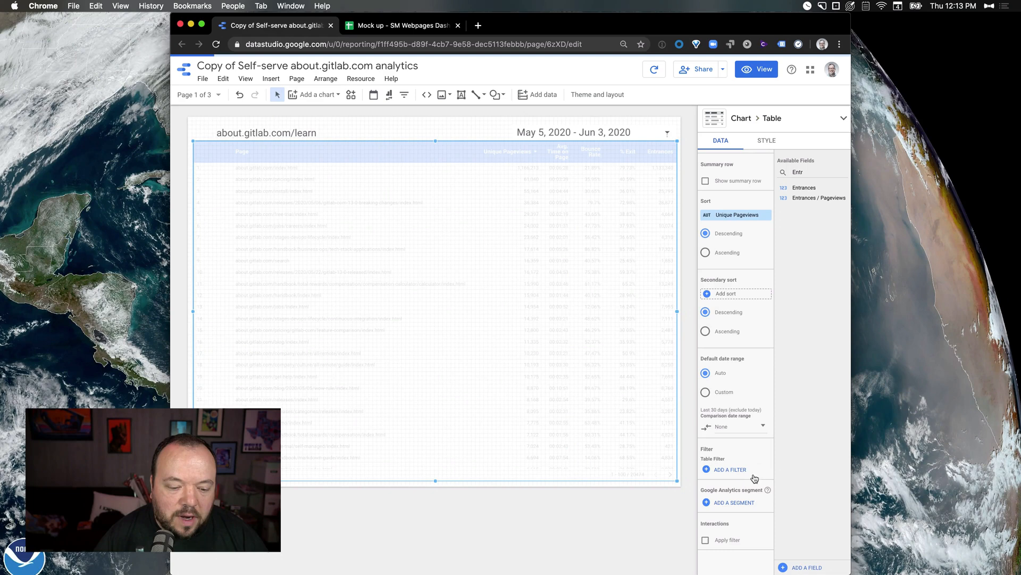
Step: Create a new filter for the table and name it about.gitlab.com/learn
click(726, 471)
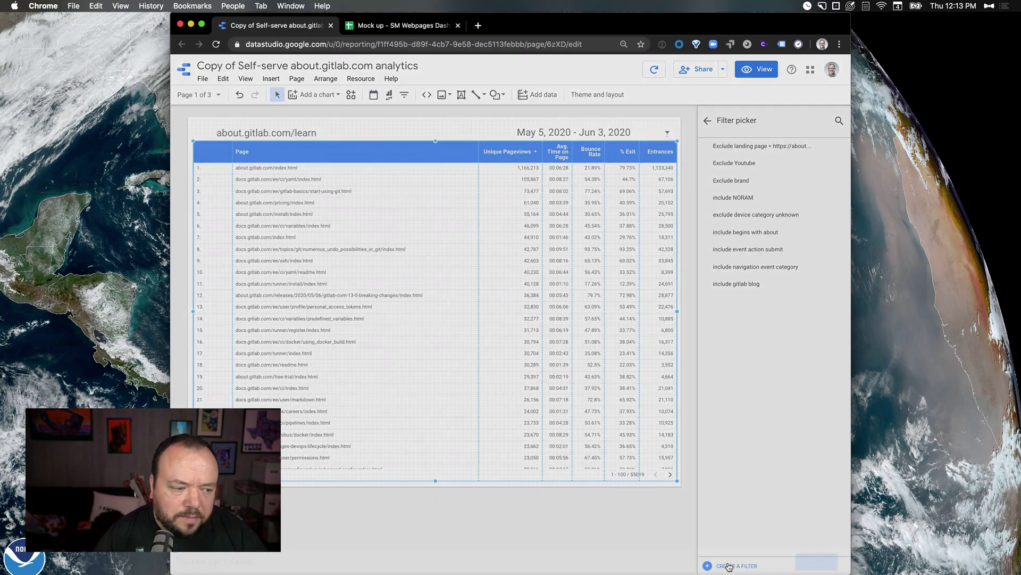
click(735, 567)
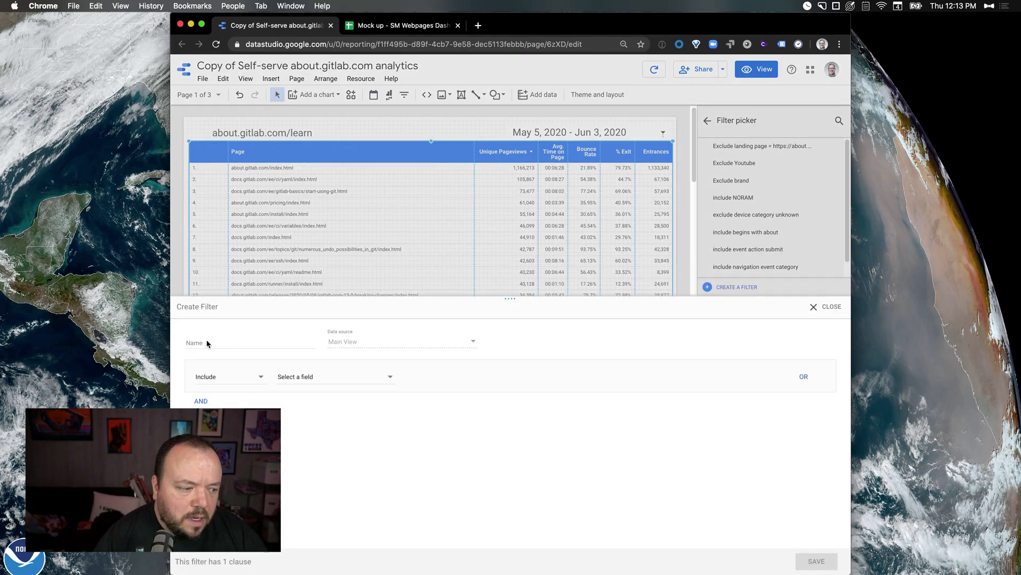
click(207, 341)
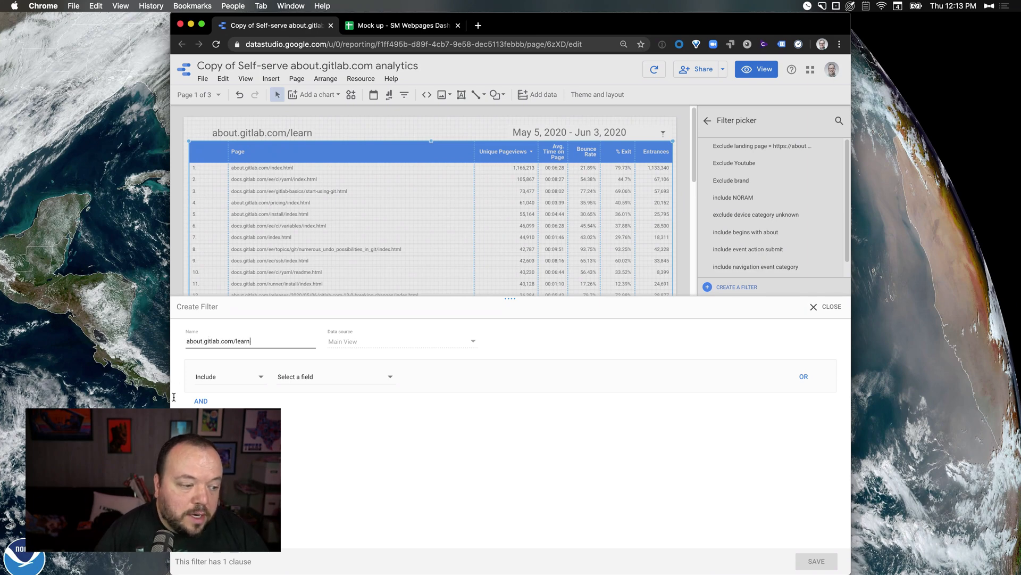
Step: Search the filter clause's fields for page and choose Page as the field to include
click(318, 380)
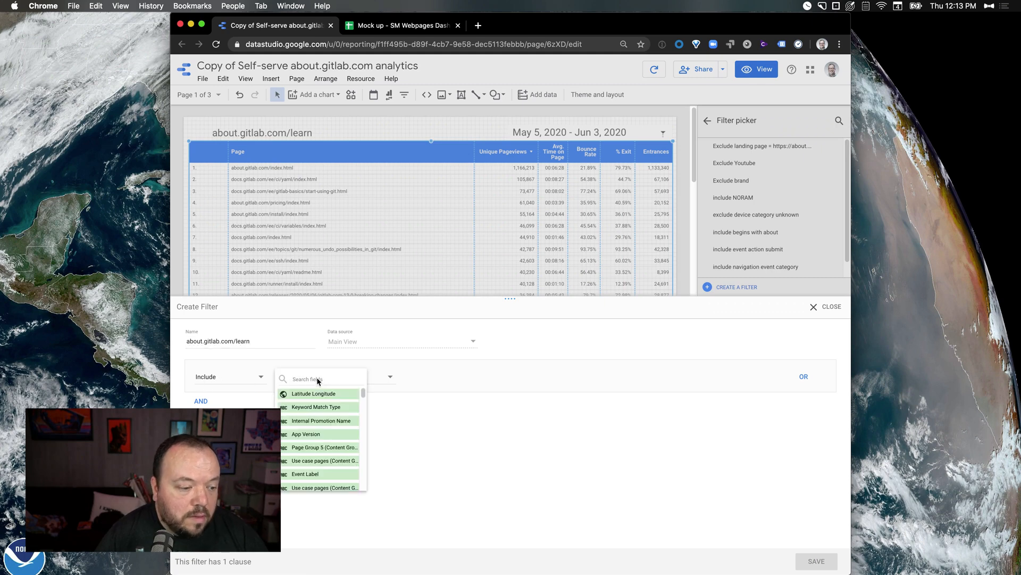
text(page)
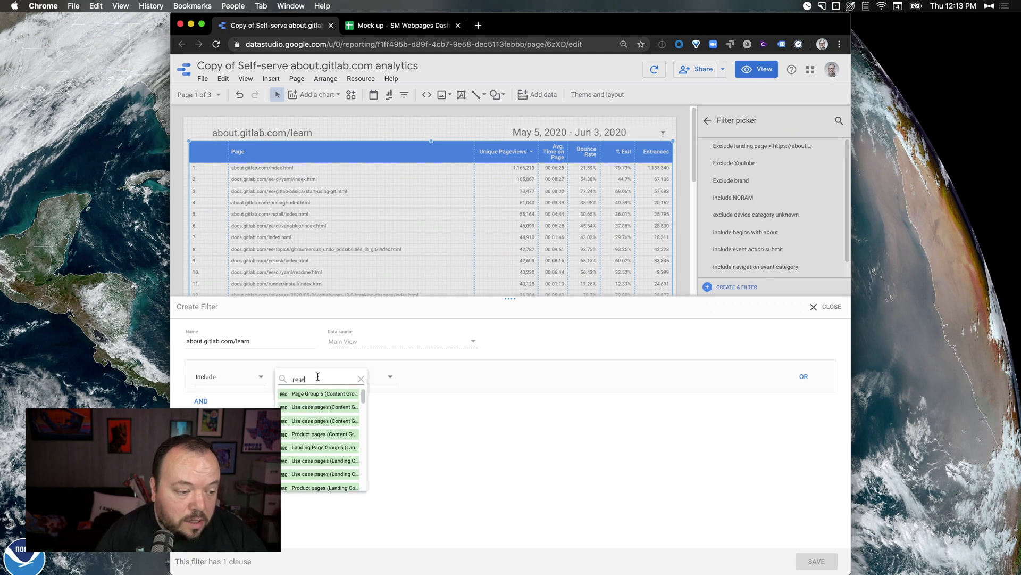
scroll(316, 425, down, 2)
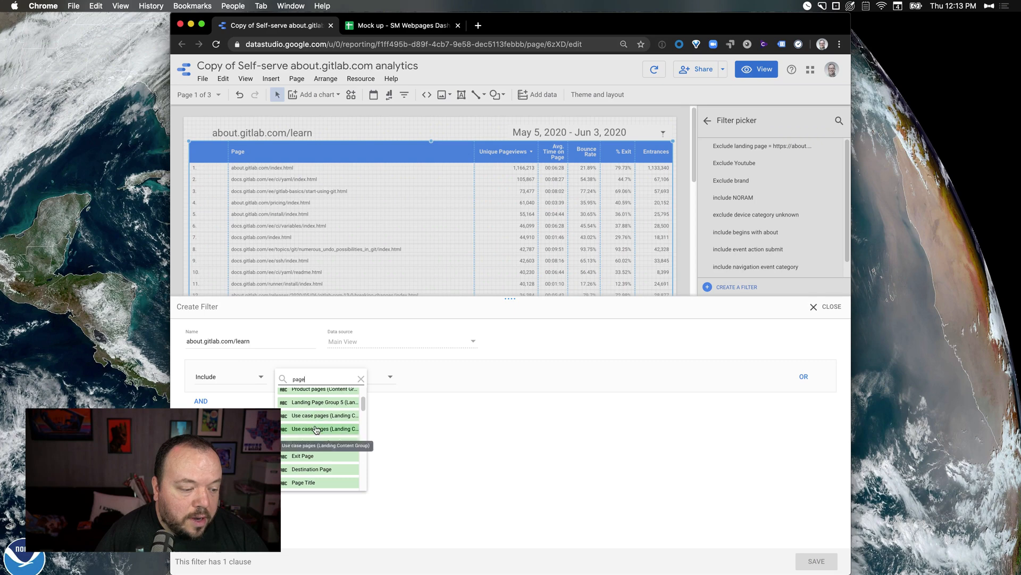
scroll(316, 429, down, 3)
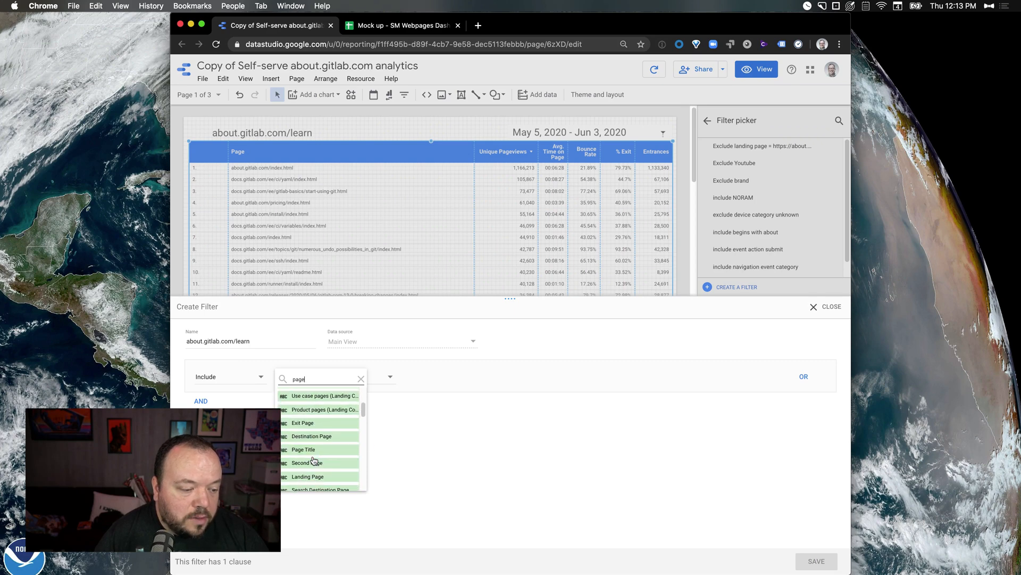
scroll(314, 460, down, 4)
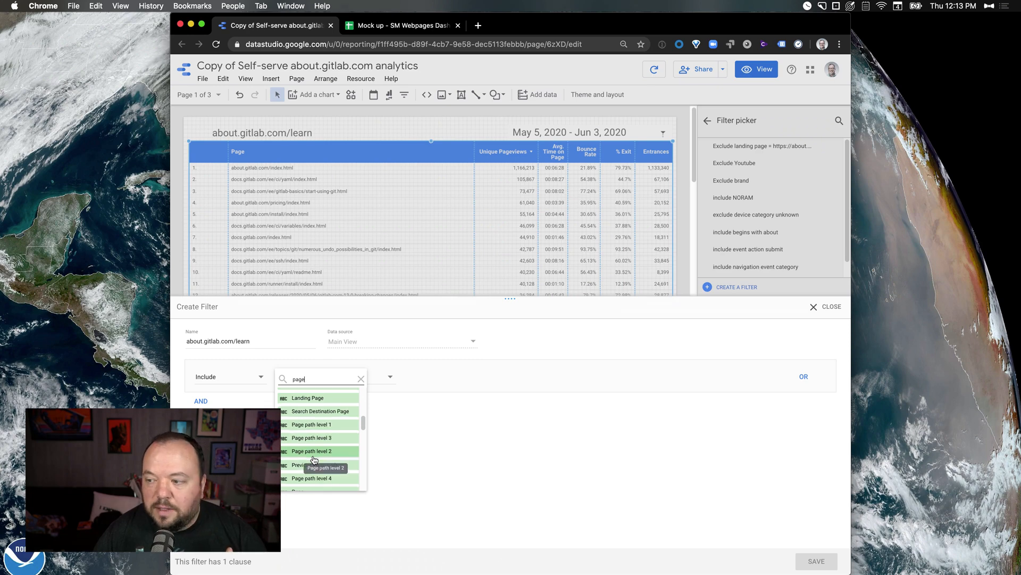
scroll(314, 460, down, 2)
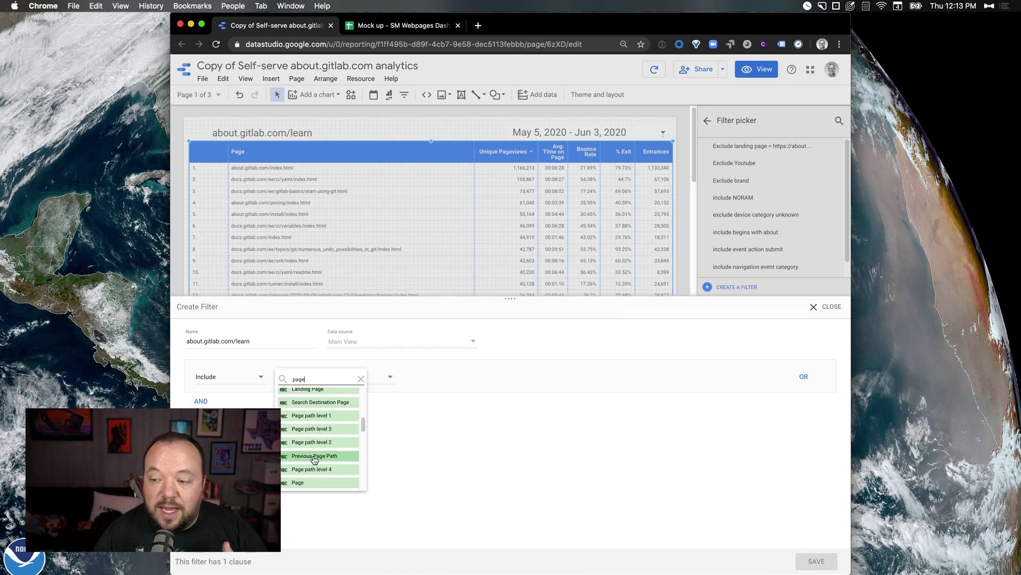
scroll(314, 459, down, 1)
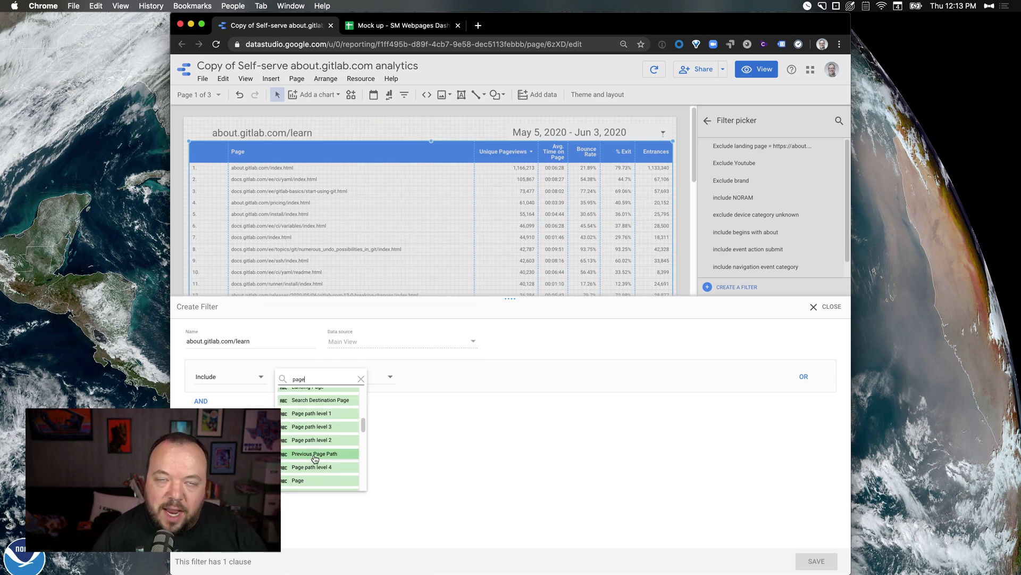
scroll(300, 478, down, 1)
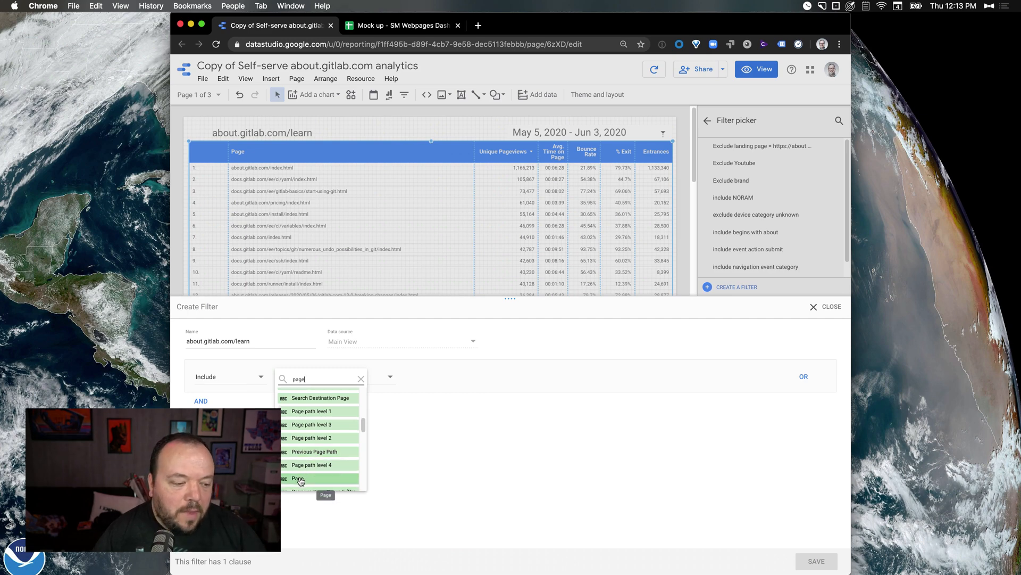
click(300, 479)
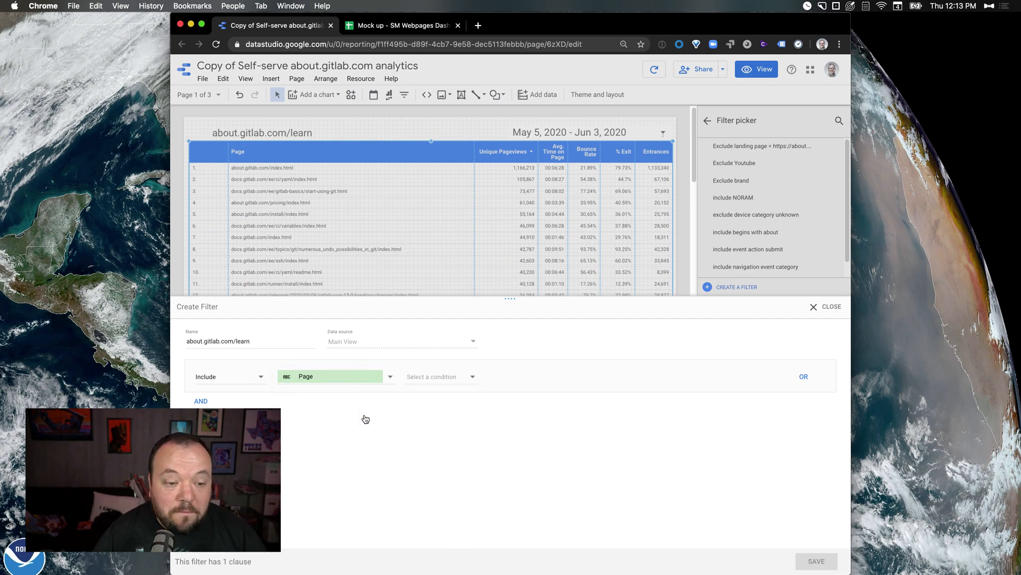
Step: Set the filter condition to Starts with about.gitlab.com/learn and save the filter
click(438, 374)
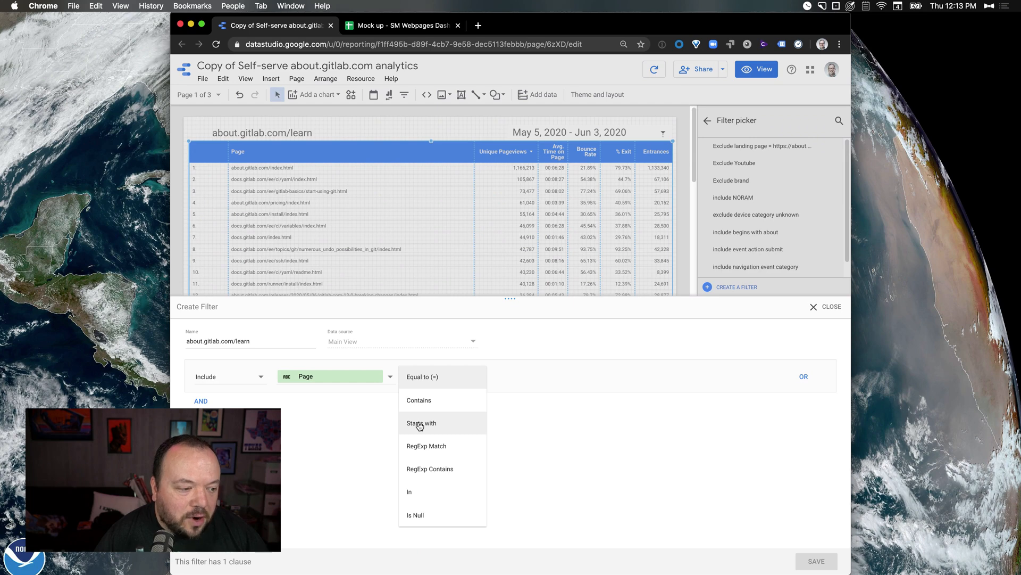
click(420, 424)
text(about.gitlab.com/learn)
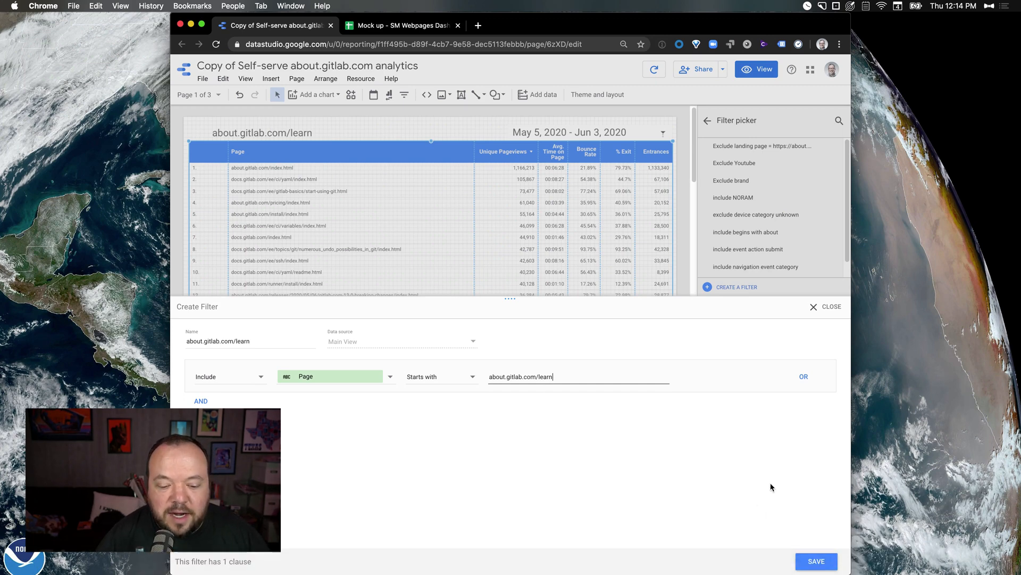
click(816, 560)
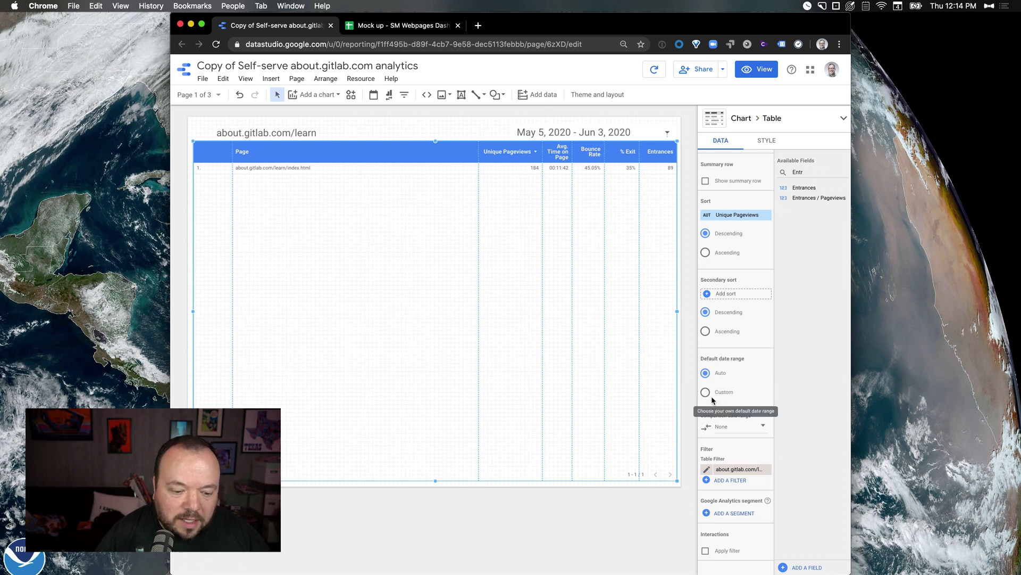
click(724, 428)
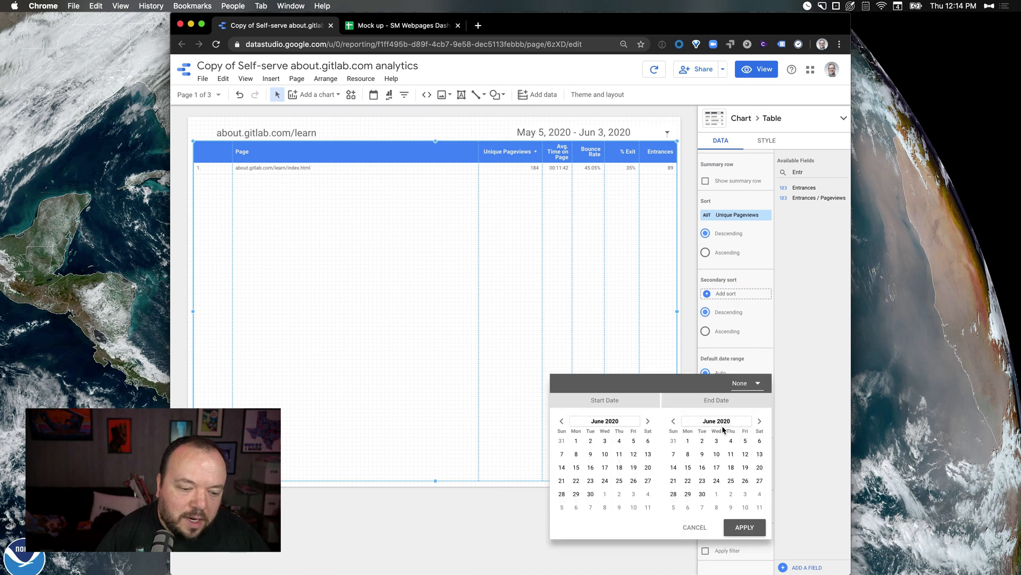
click(758, 383)
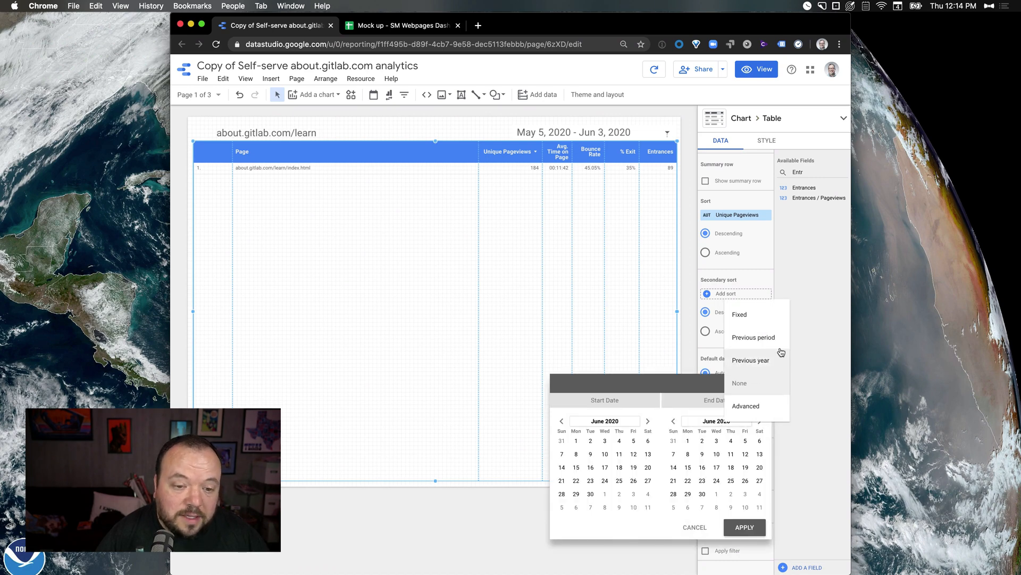
click(843, 344)
click(538, 254)
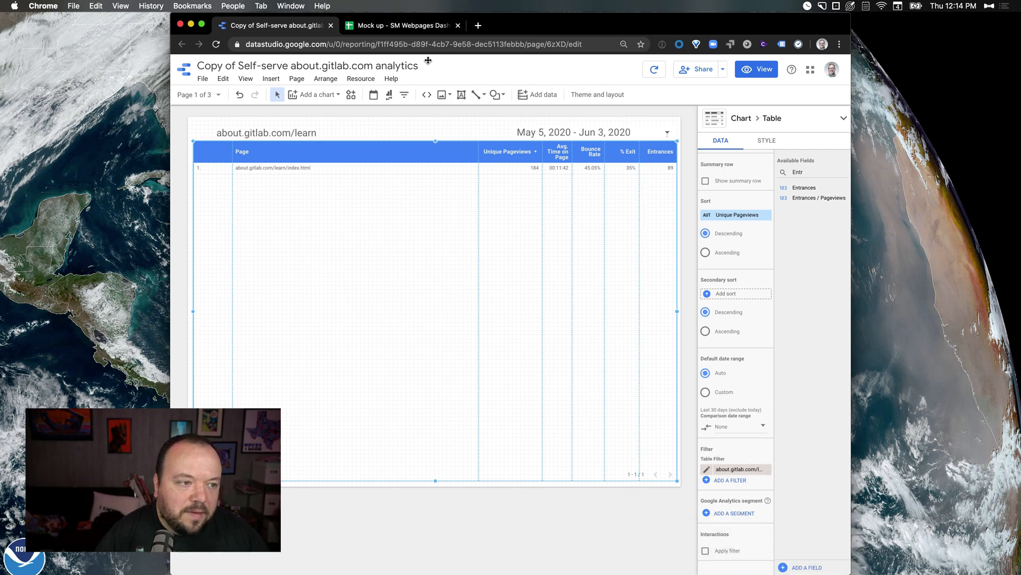
Step: Copy the about.gitlab.com/devops-tools address from the mock-up spreadsheet and return to the report
click(430, 31)
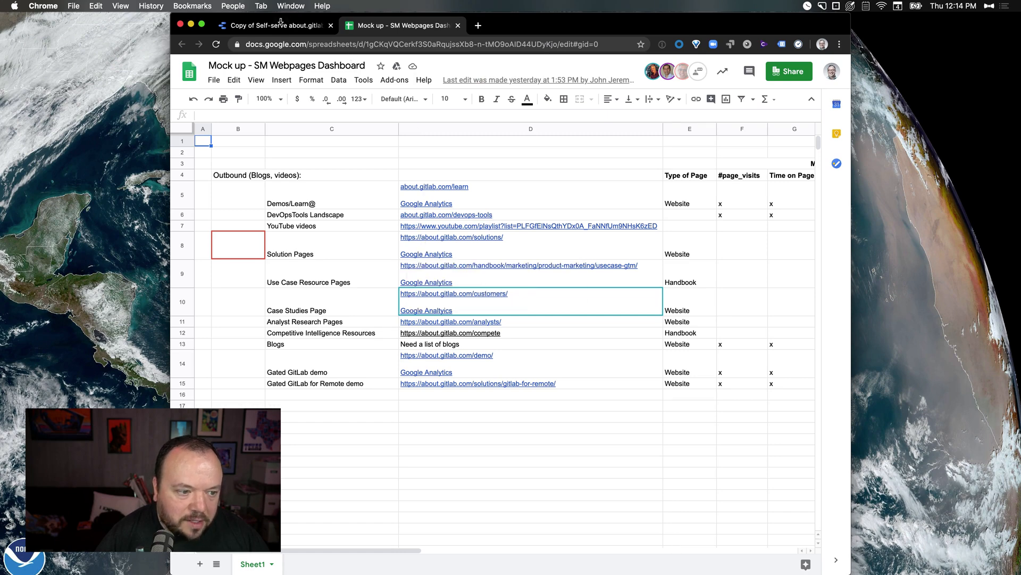
click(492, 218)
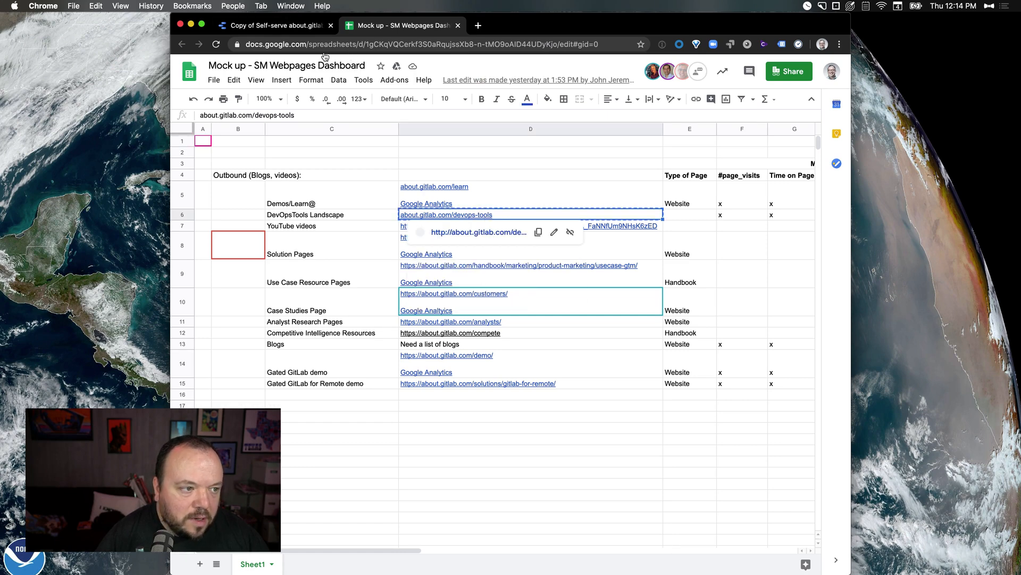
click(292, 25)
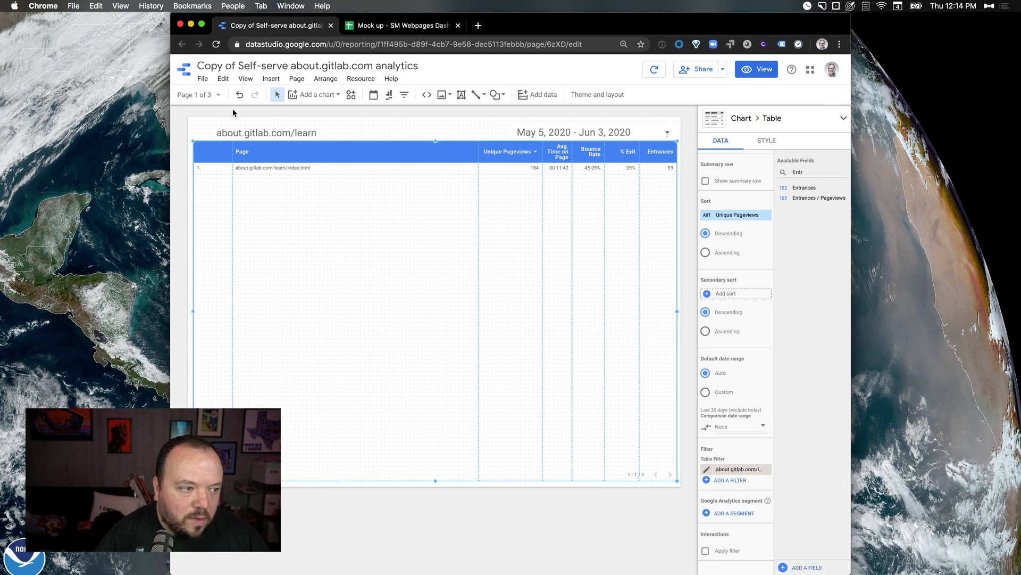
Step: Remove the about.gitlab.com — blog and Copy of GSC — all pages pages from the report
click(210, 98)
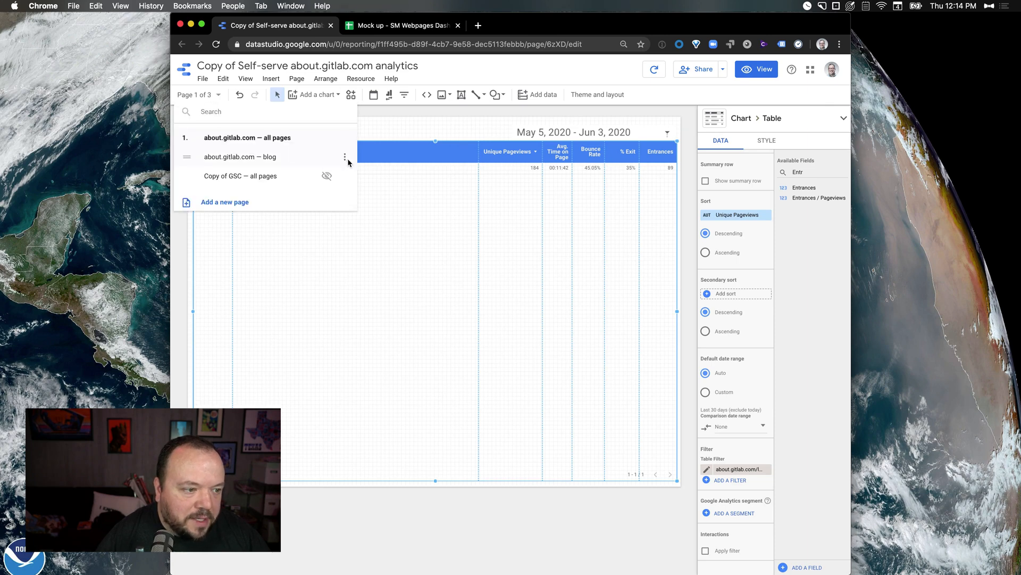
click(345, 157)
click(367, 226)
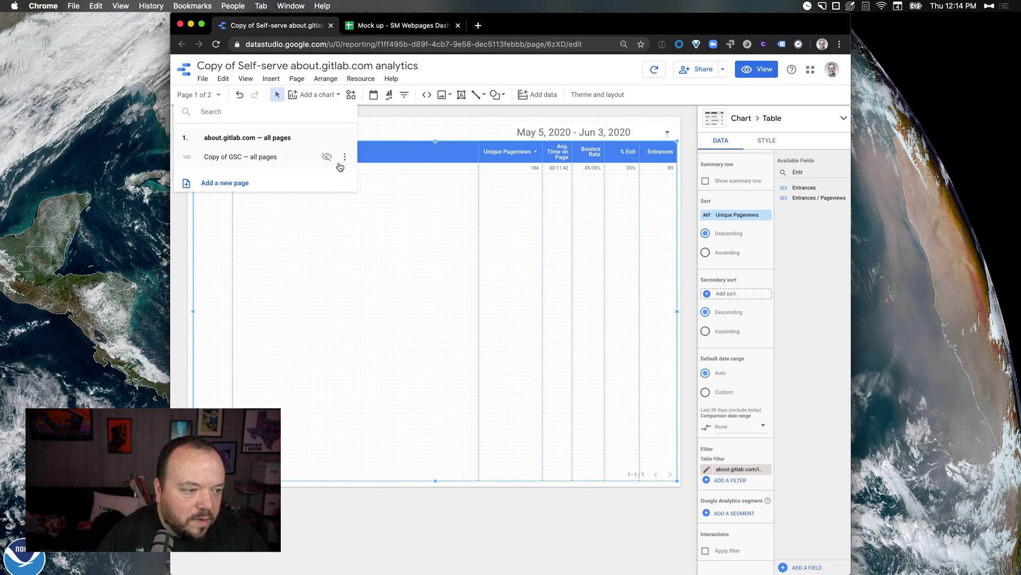
click(345, 157)
click(366, 226)
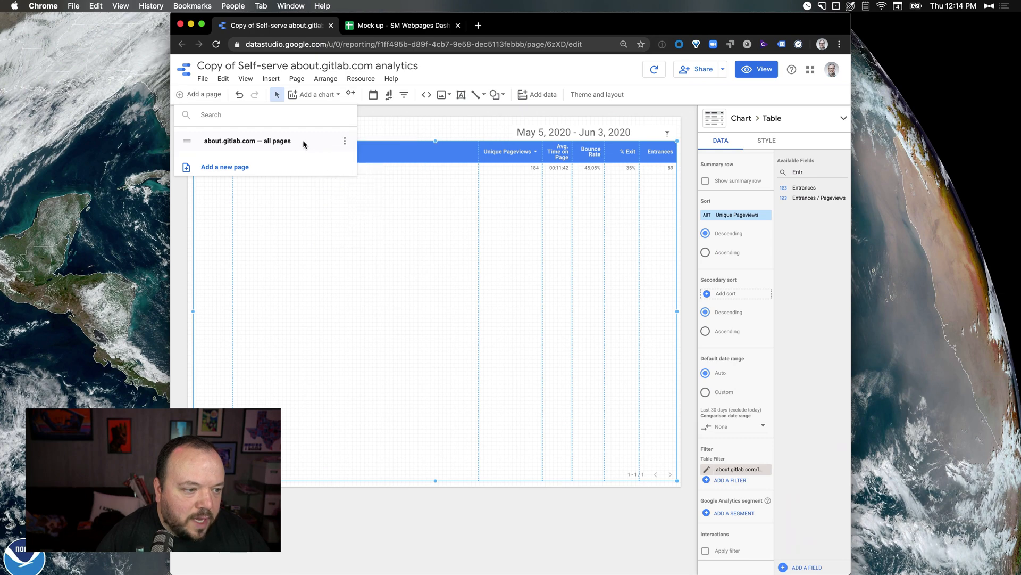
Step: Rename the remaining report page as about.gitlab.com/learn
click(345, 141)
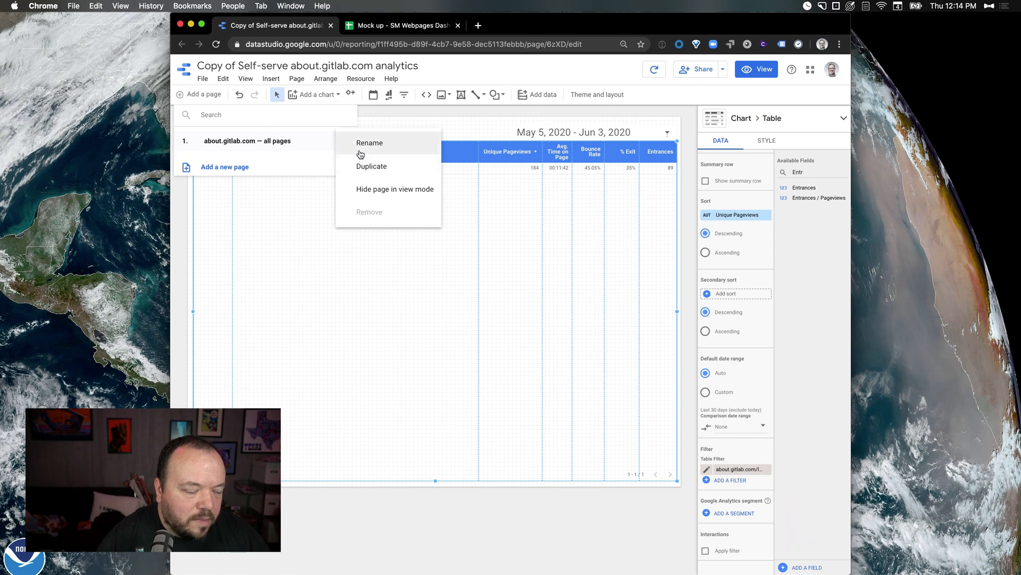
click(367, 143)
key(super+a)
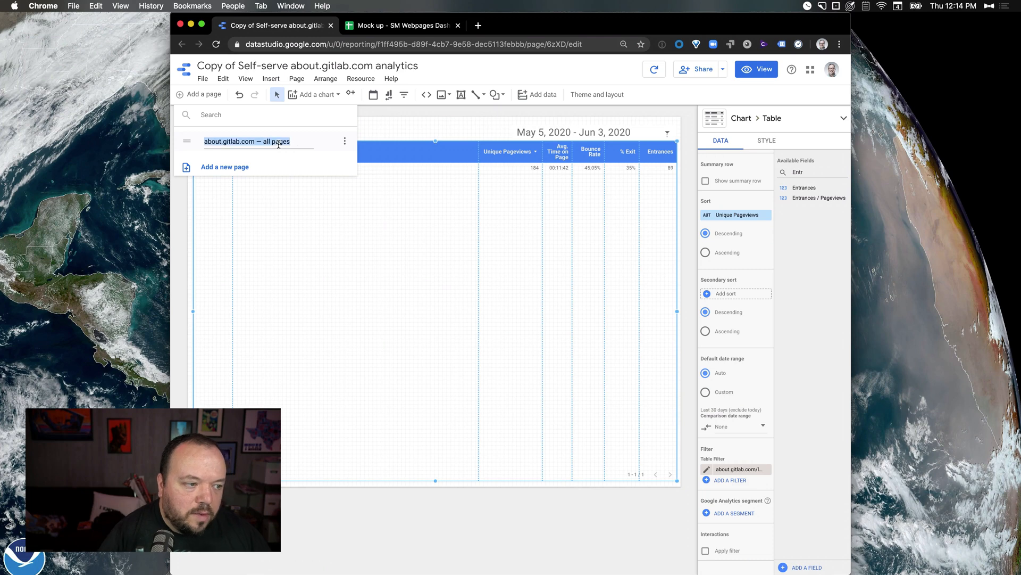
text(about.gitlab.)
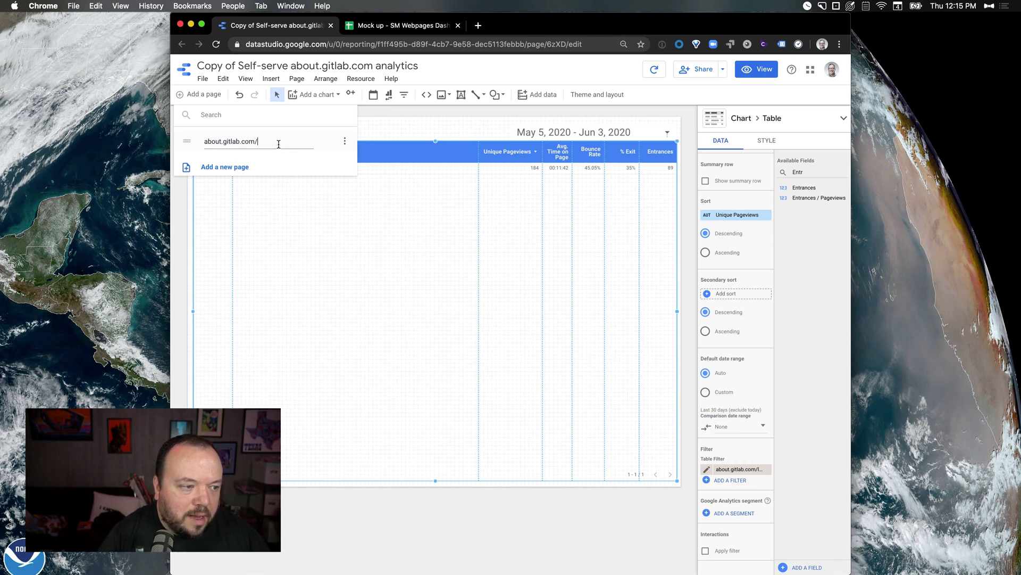
key(Return)
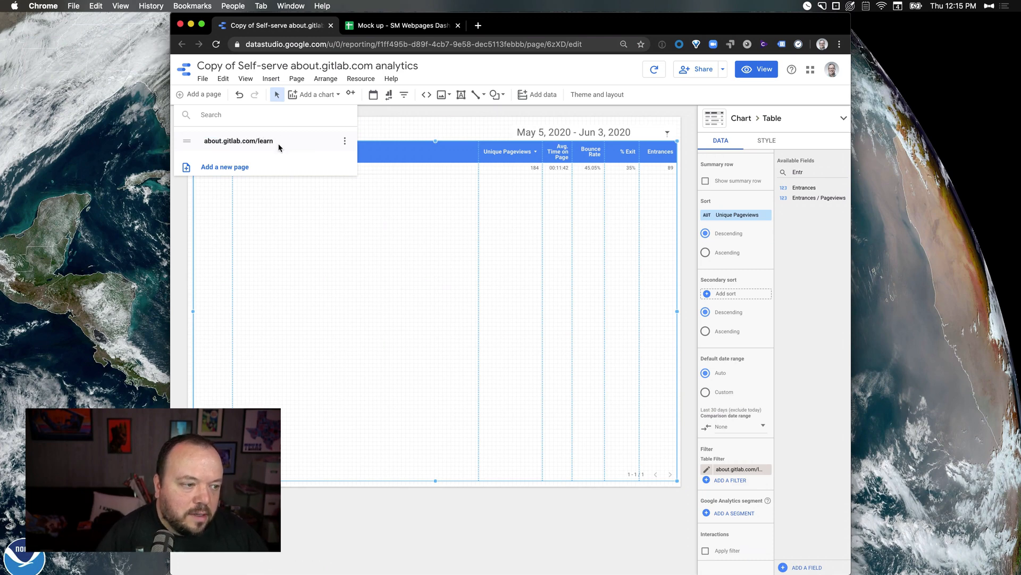
Step: Duplicate the about.gitlab.com/learn page and rename the copy as about.gitlab.com/devops-tools
click(345, 140)
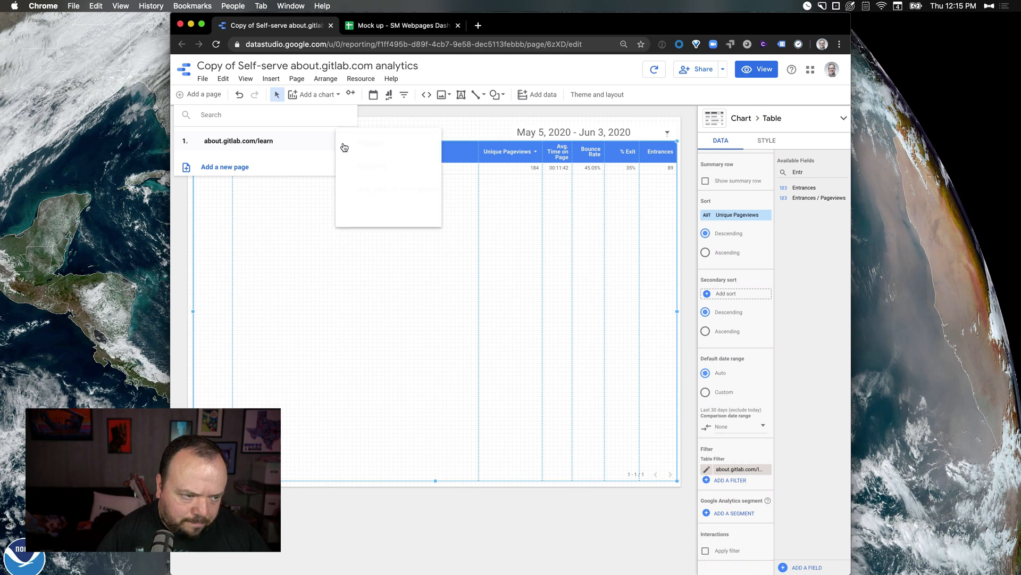
click(370, 166)
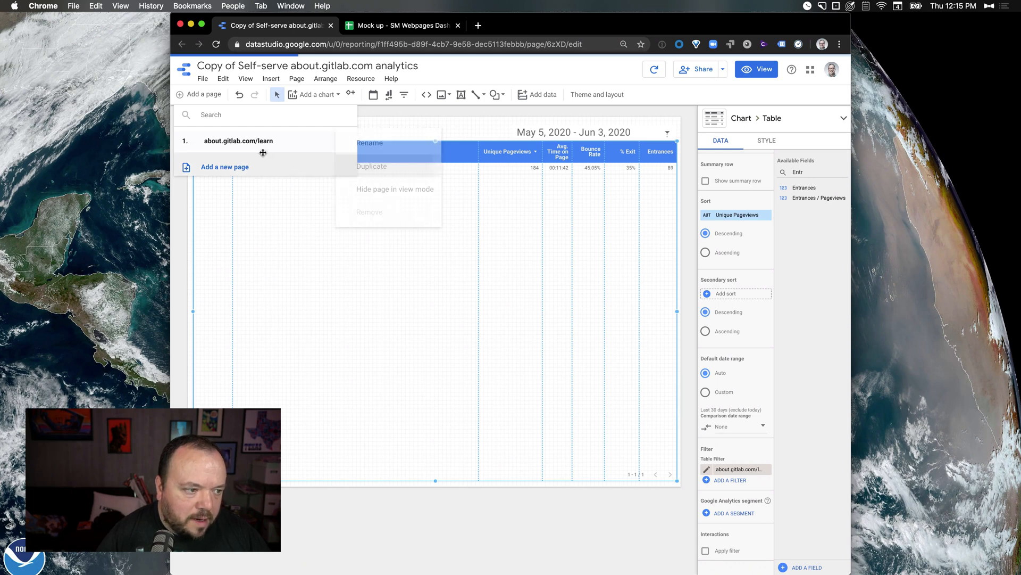
click(344, 158)
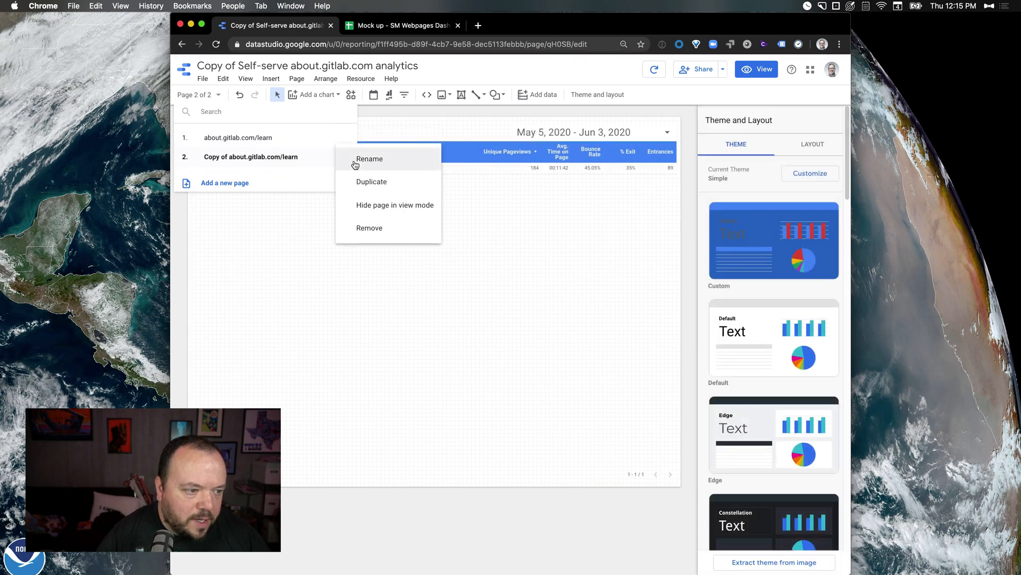
click(339, 161)
key(super+a)
key(super+v)
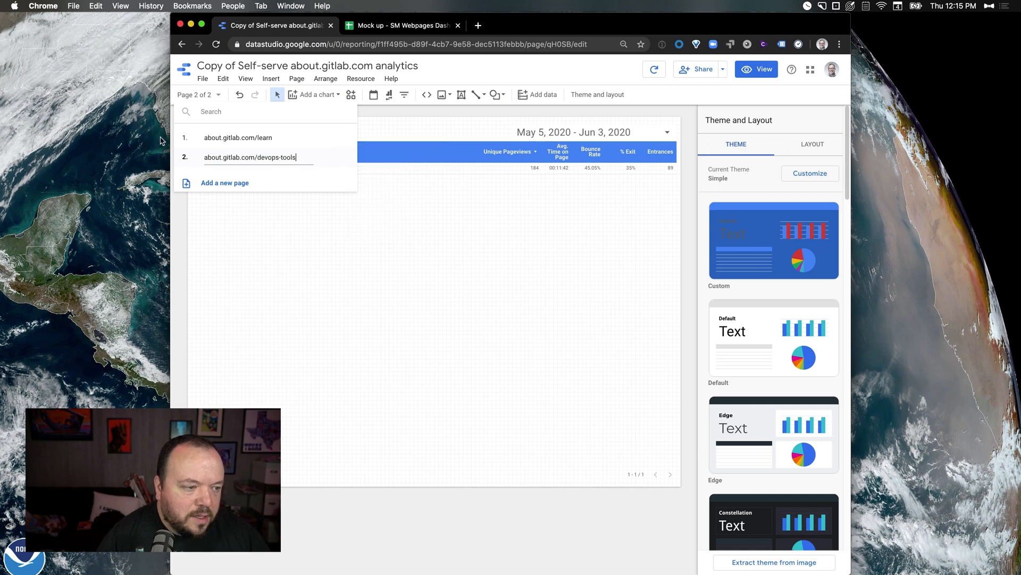
Step: Remove the about.gitlab.com/learn filter from the table on the about.gitlab.com/devops-tools page
click(479, 266)
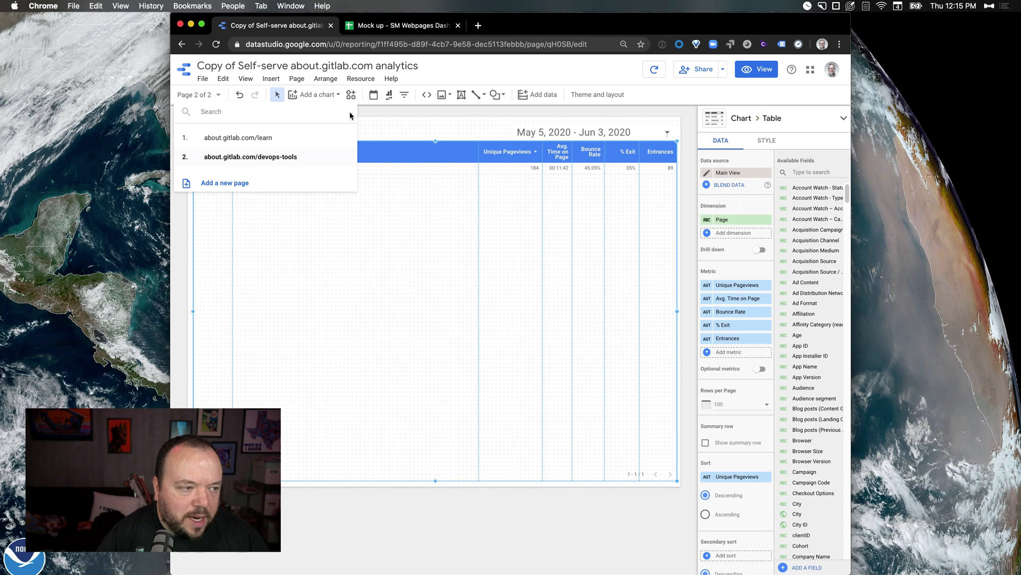
click(197, 94)
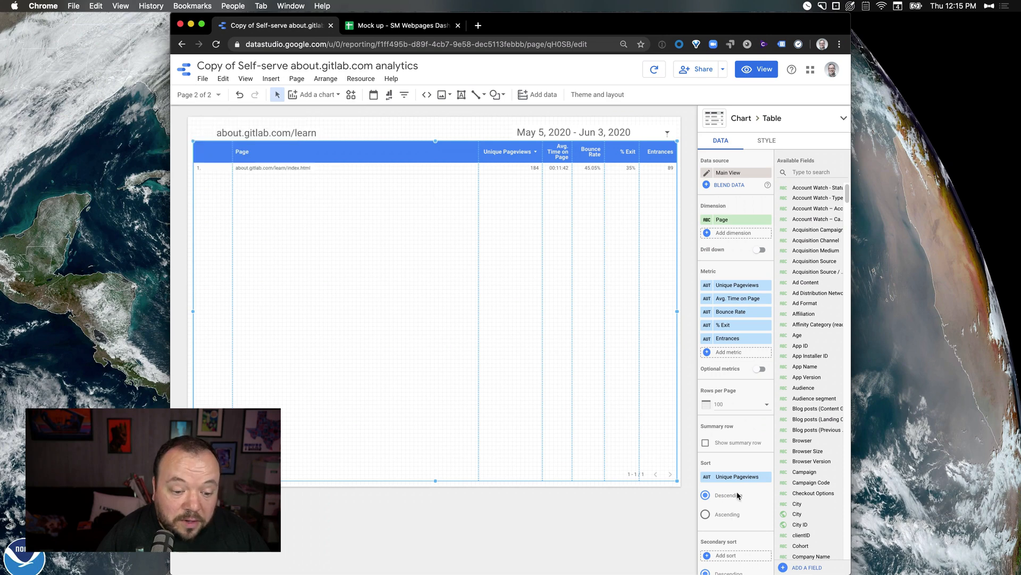
scroll(737, 495, down, 6)
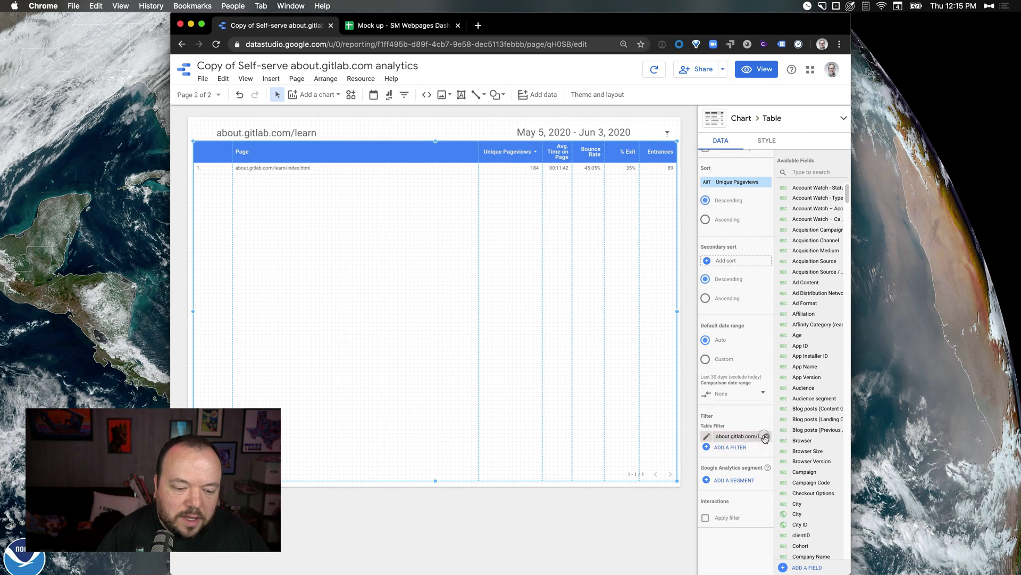
click(765, 437)
Step: Create a new filter for the table and name it about.gitlab.com/devops-tools
click(742, 437)
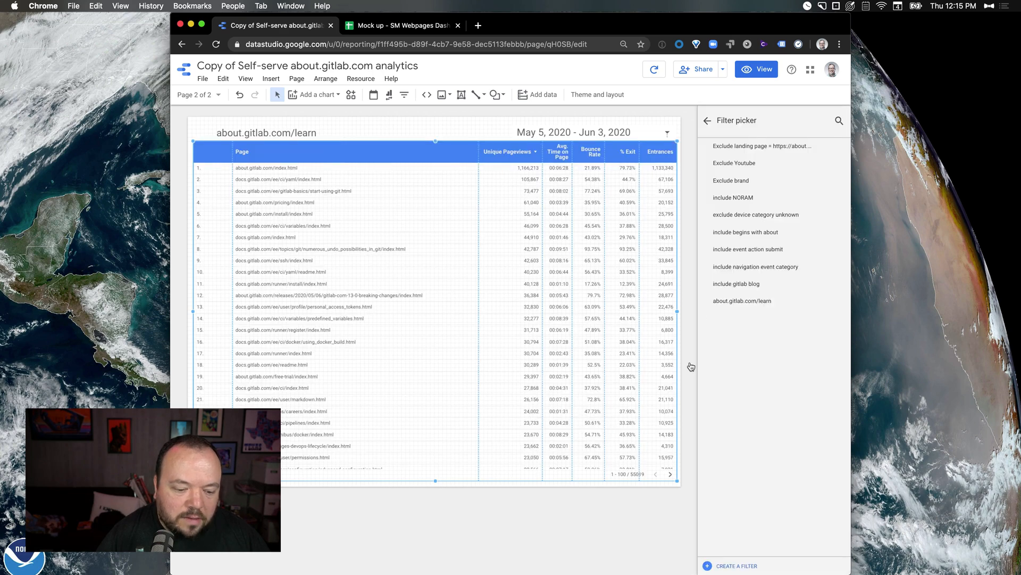
click(737, 564)
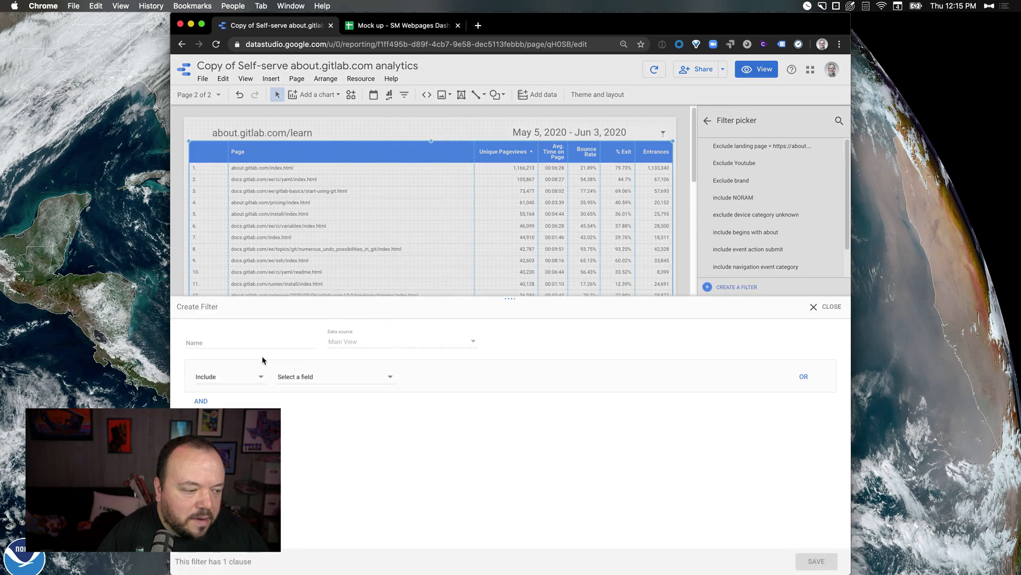
click(223, 338)
text(about.gitlab.com/devops-tools)
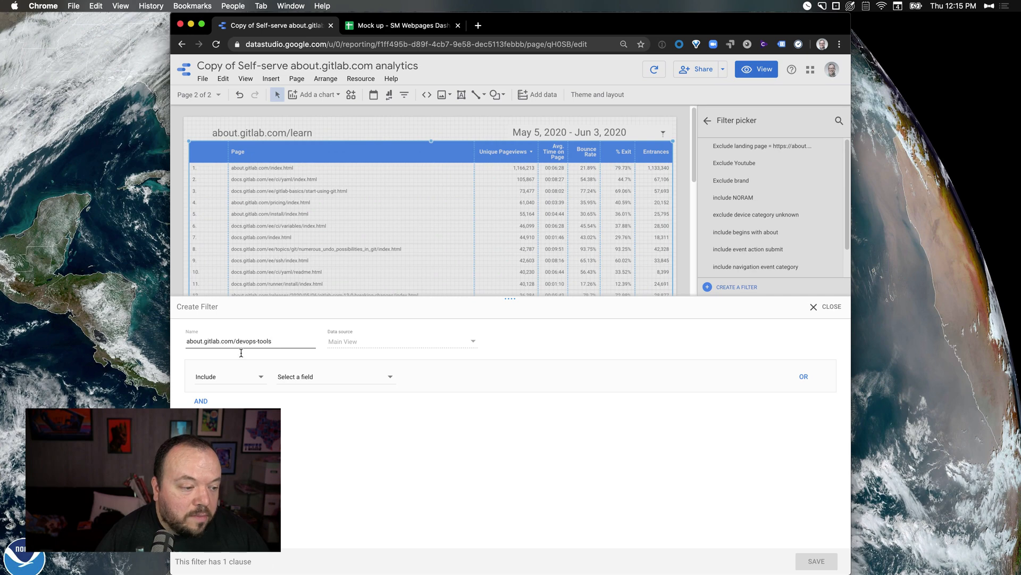
Step: Set the filter to include Page values that start with about.gitlab.com/devops-tools and save it
click(328, 378)
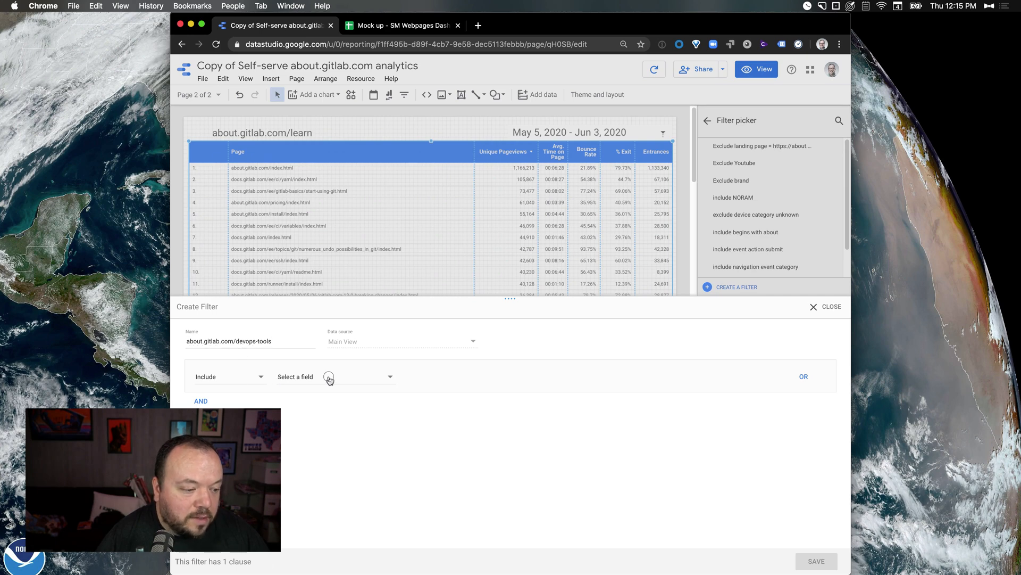
text(page)
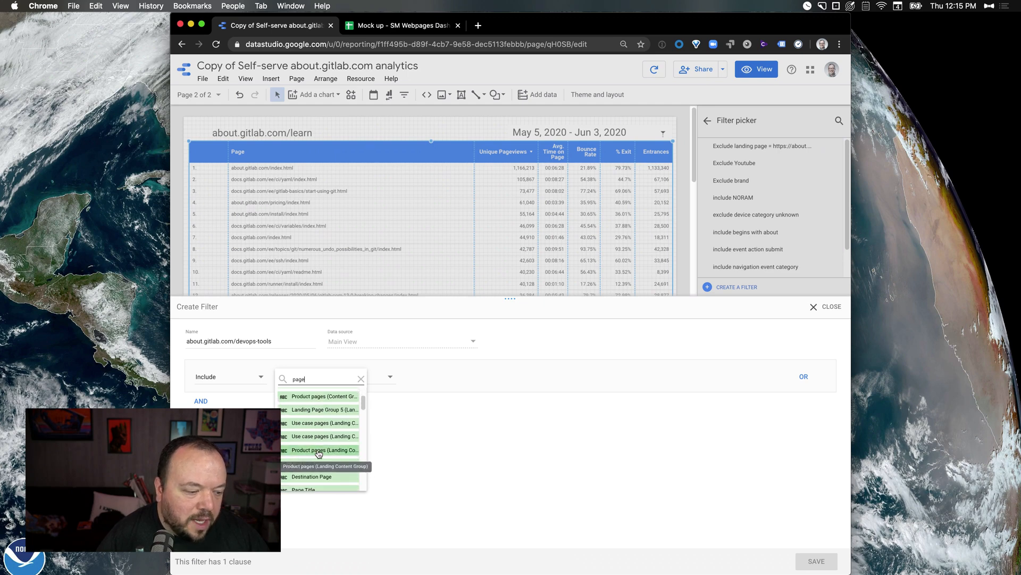
scroll(319, 452, down, 5)
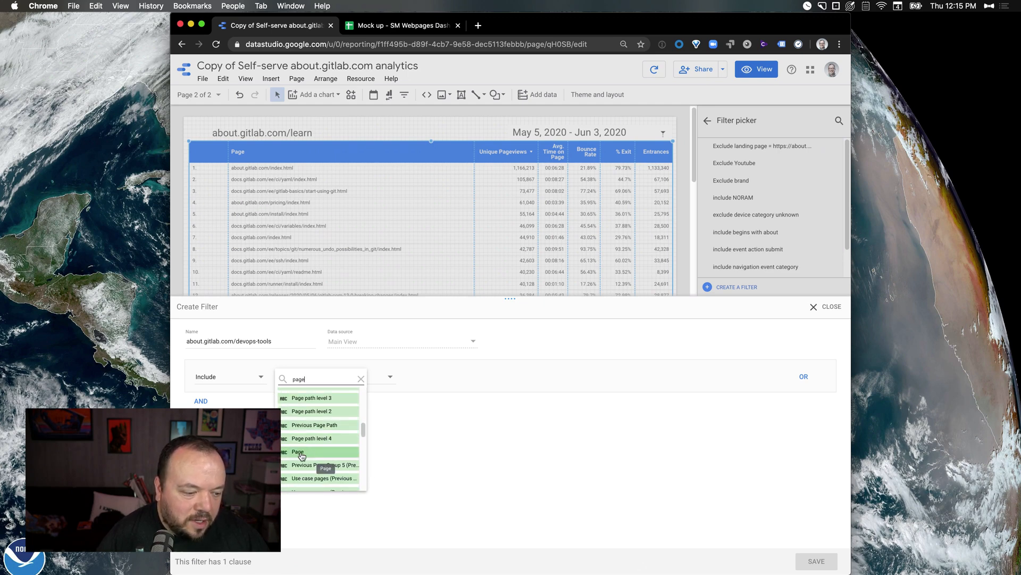
click(309, 452)
click(446, 379)
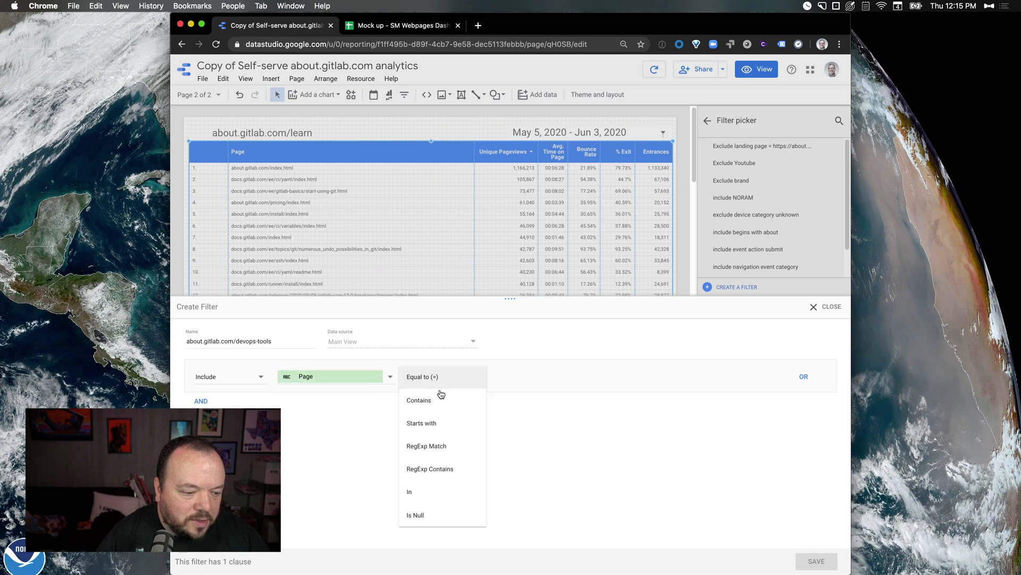
click(437, 423)
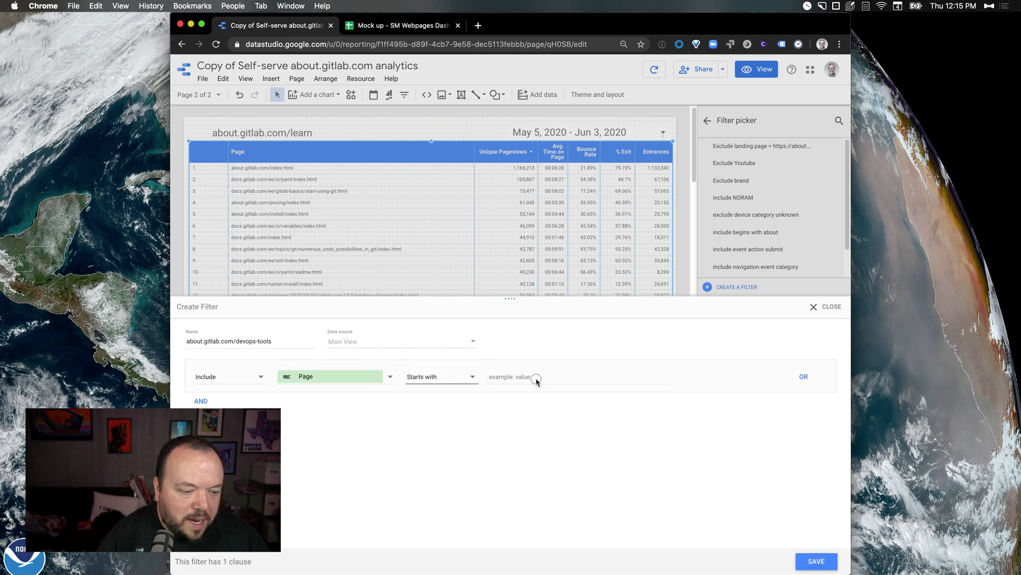
click(536, 379)
text(about.gitlab.com/devops-tools)
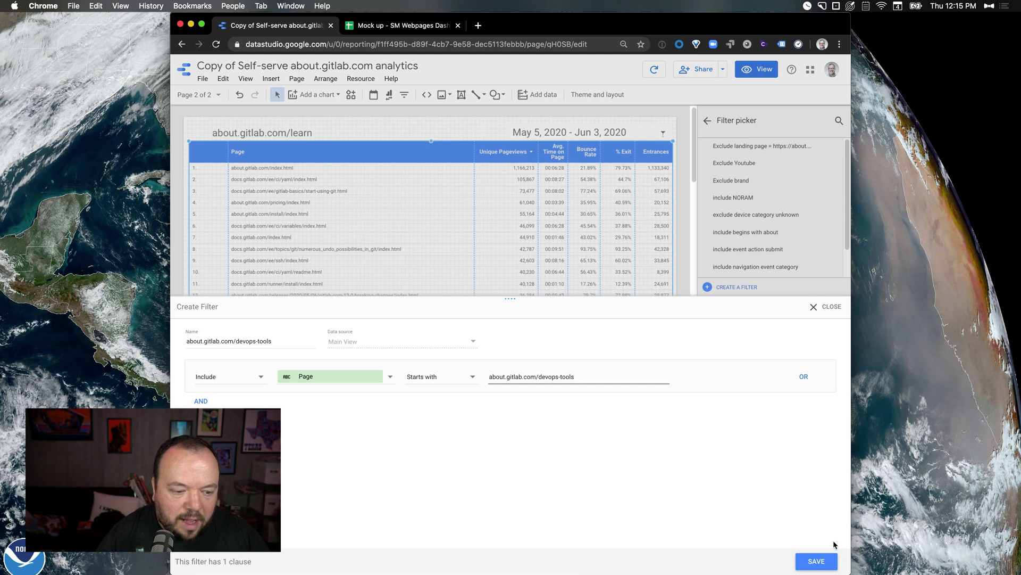
click(817, 561)
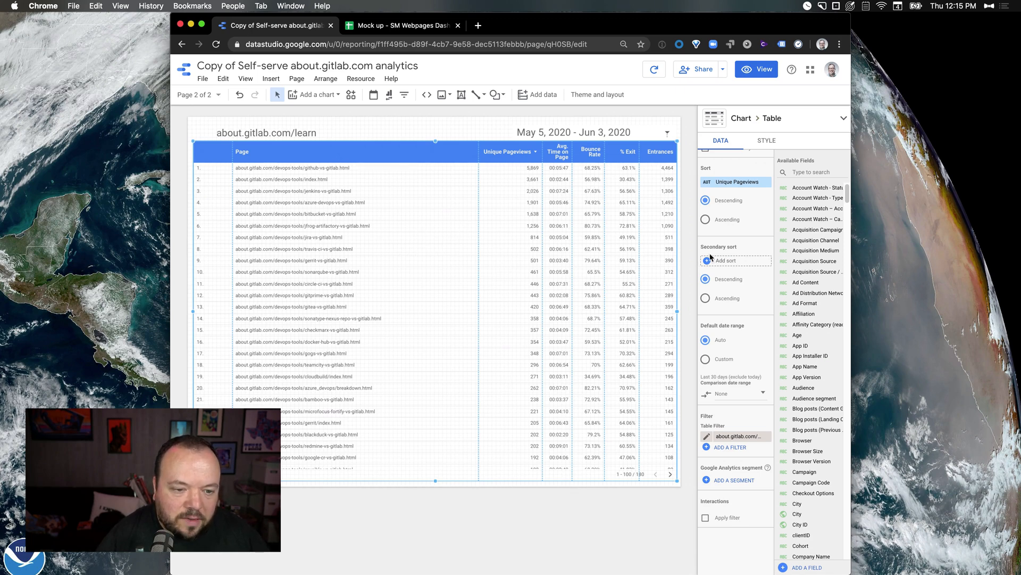
Step: Set the devops-tools table to show 25 rows per page
scroll(720, 255, up, 4)
click(746, 204)
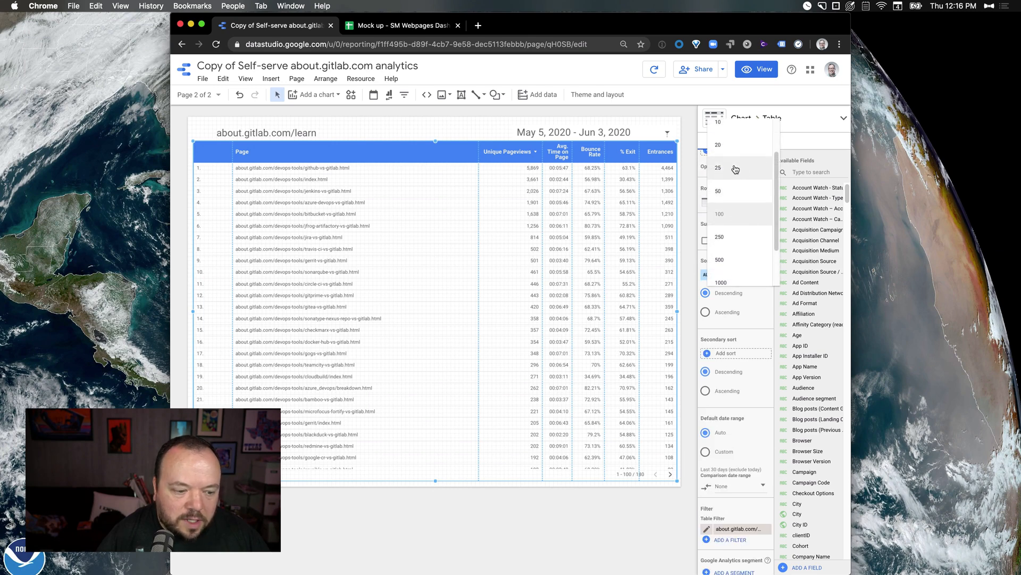
click(740, 169)
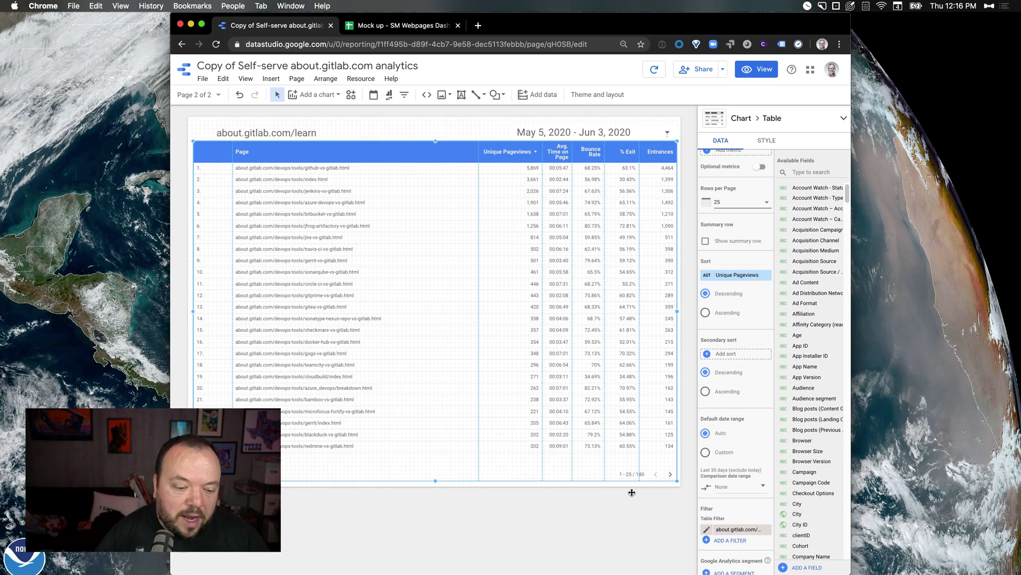
Step: Switch the report to view mode and check the table's paging by going one page forward and back
click(756, 70)
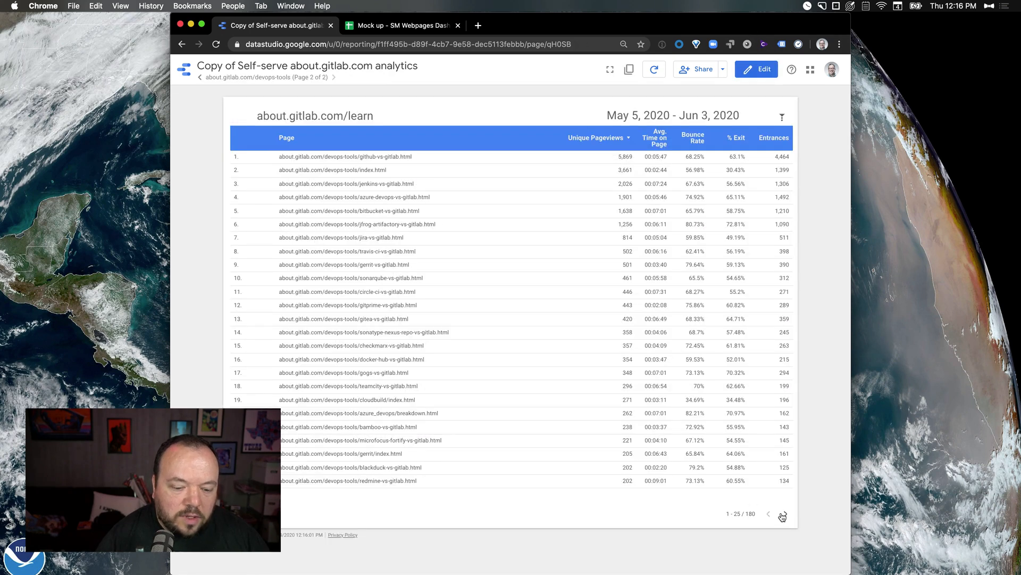
click(785, 514)
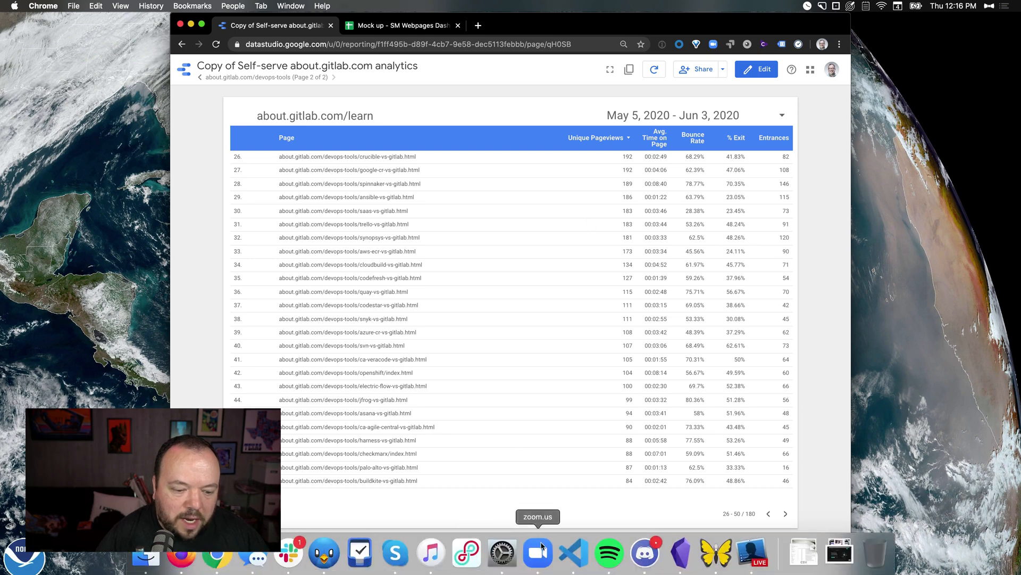
click(769, 514)
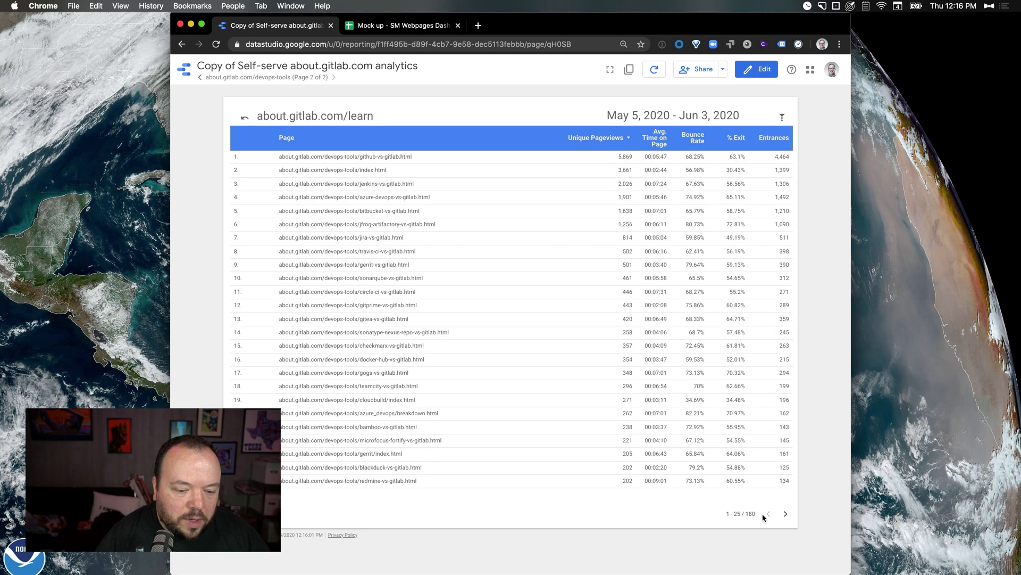